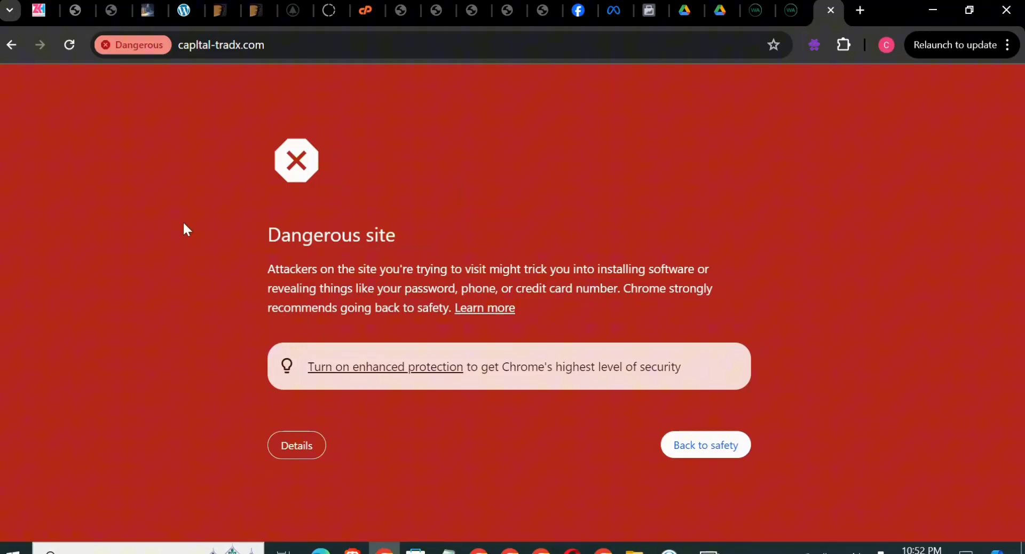
drag(267, 235, 527, 317)
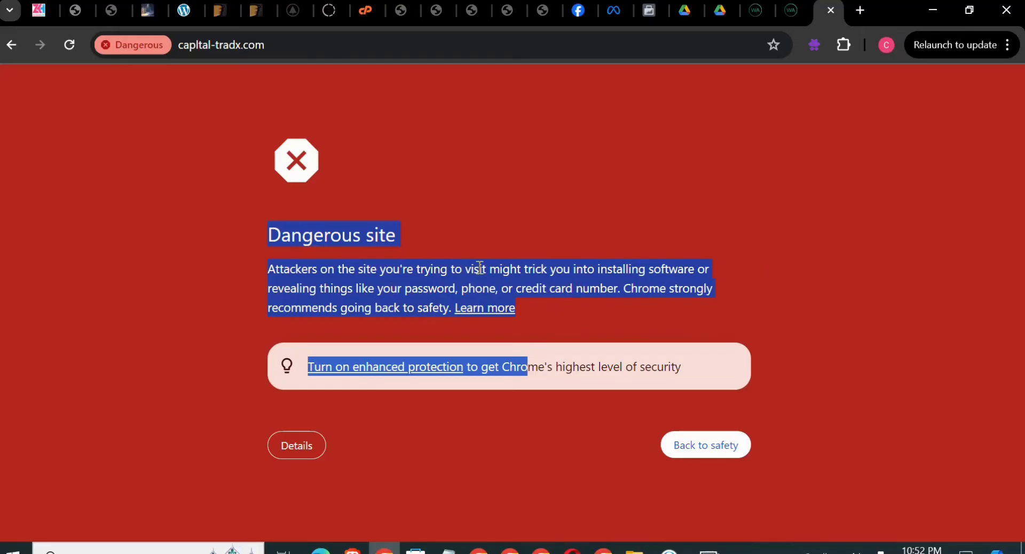
click(443, 214)
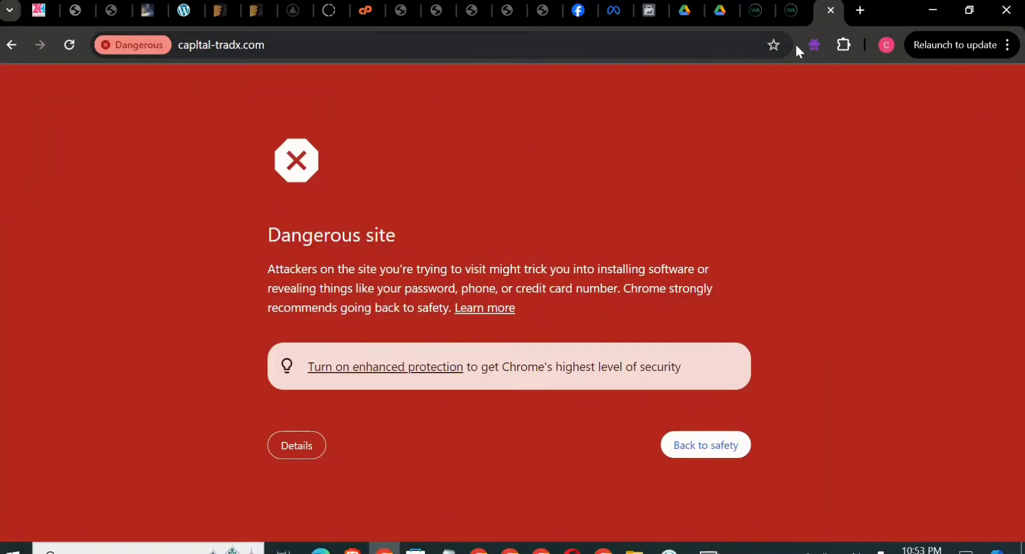
Search Google for "search console" in a new browser tab.
click(860, 7)
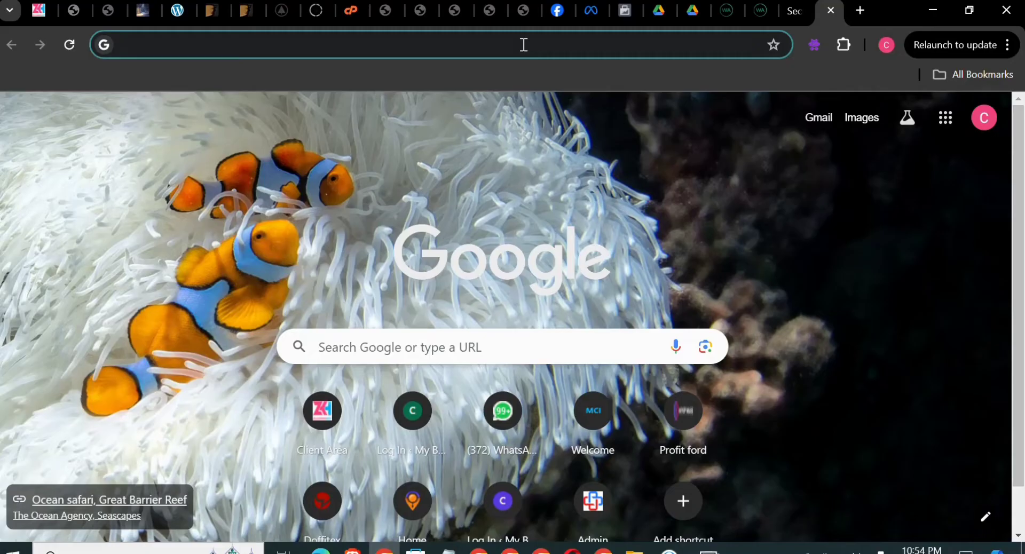
text(s)
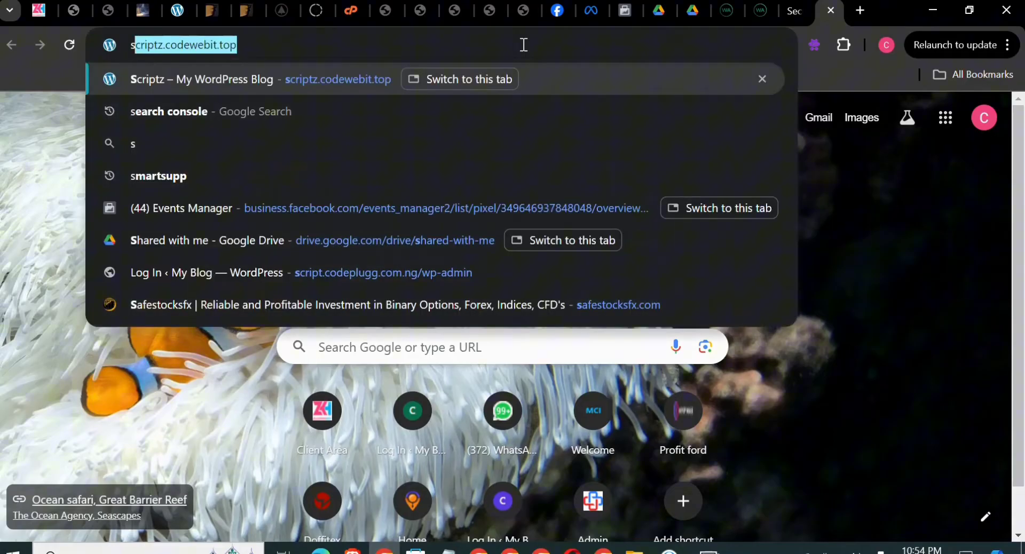
text(e)
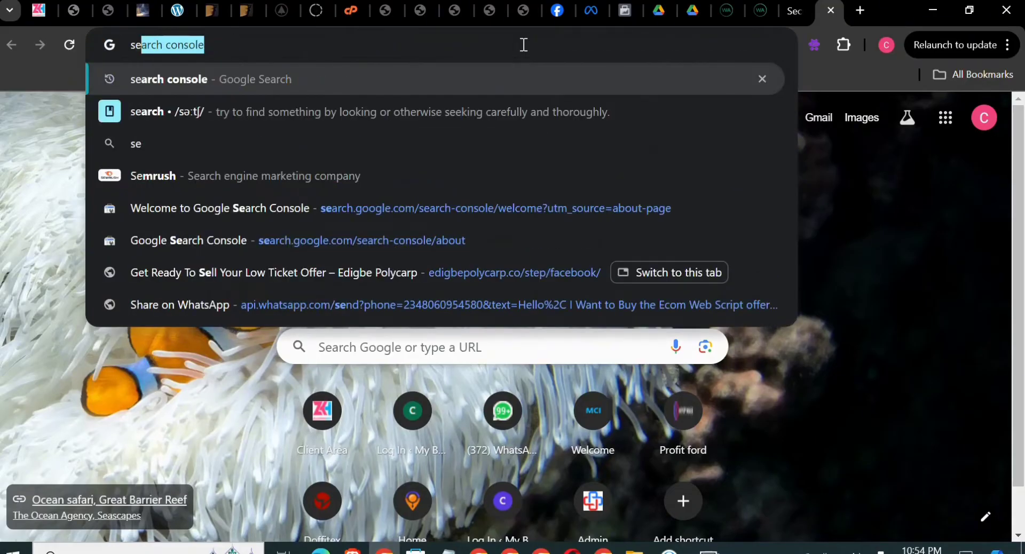
text(arch)
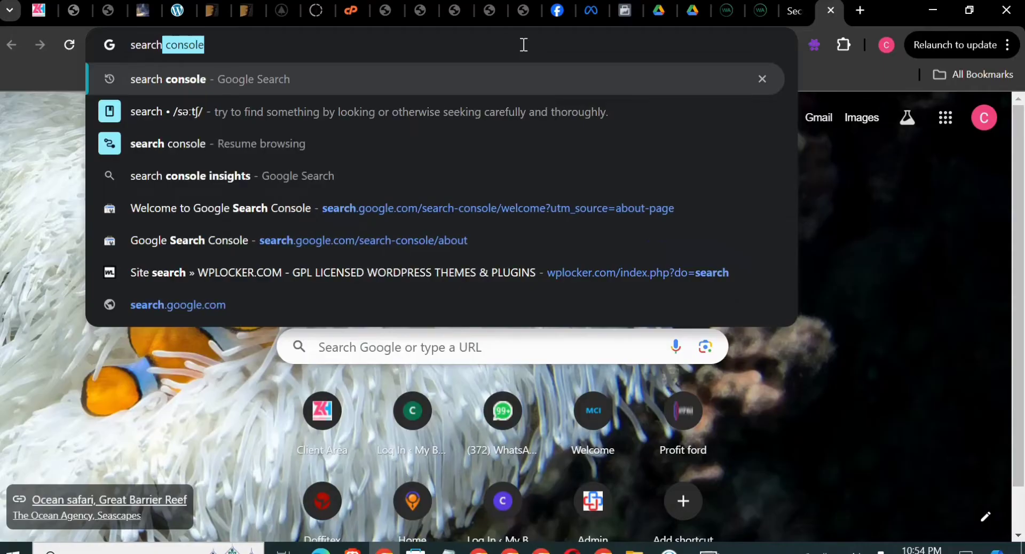
text( con)
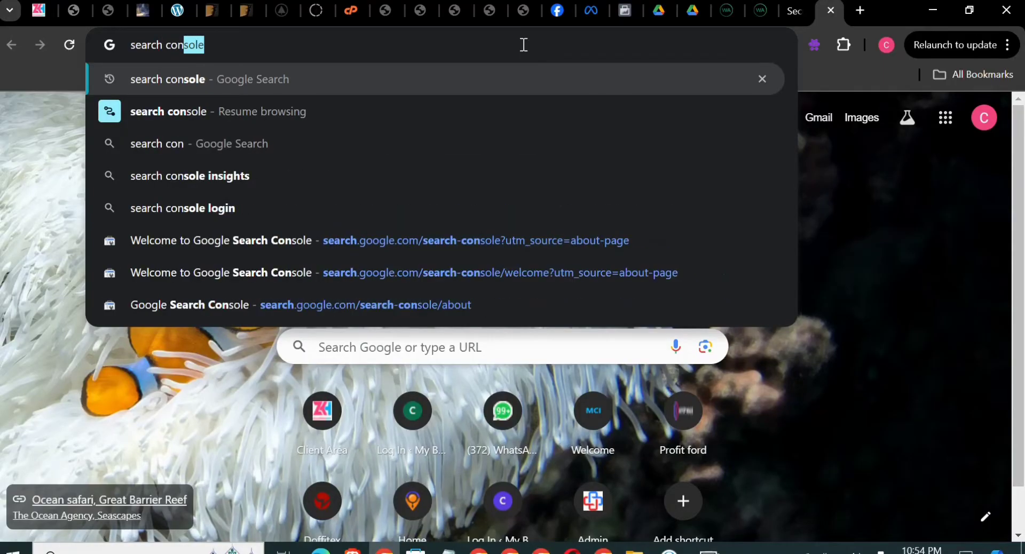
text(sole)
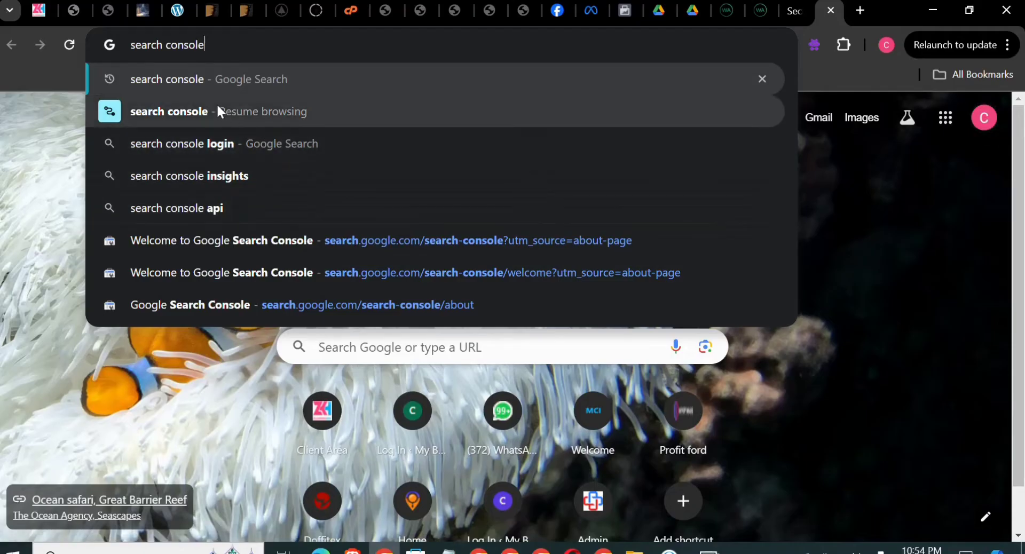
key(Return)
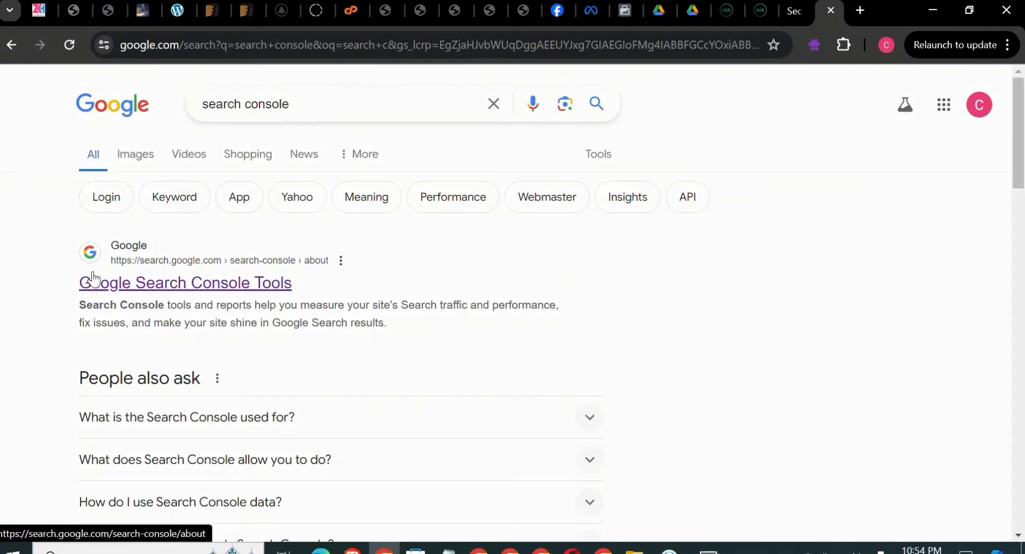
Open the Google Search Console Tools result and continue to its welcome page.
scroll(404, 263, down, 3)
scroll(404, 263, down, 5)
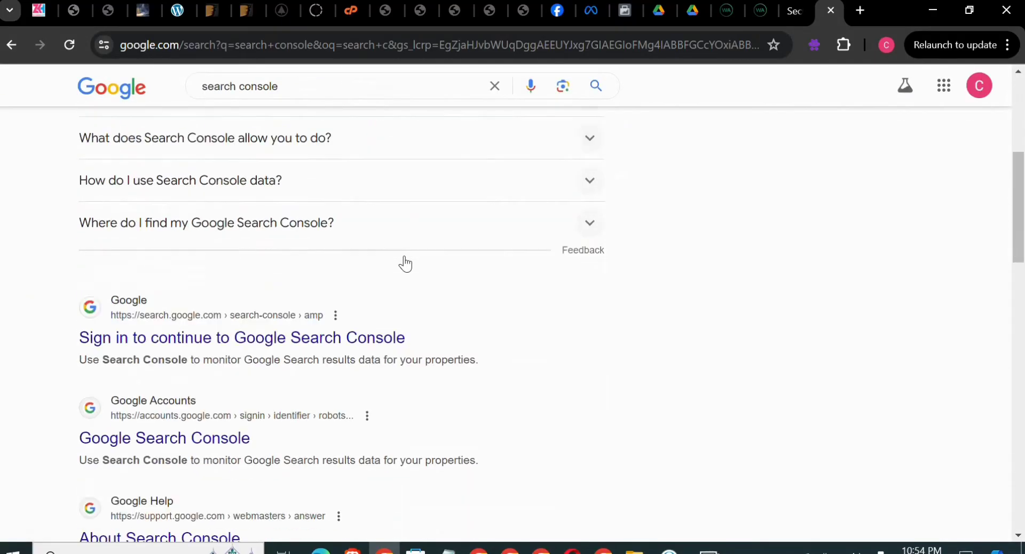
scroll(590, 230, up, 6)
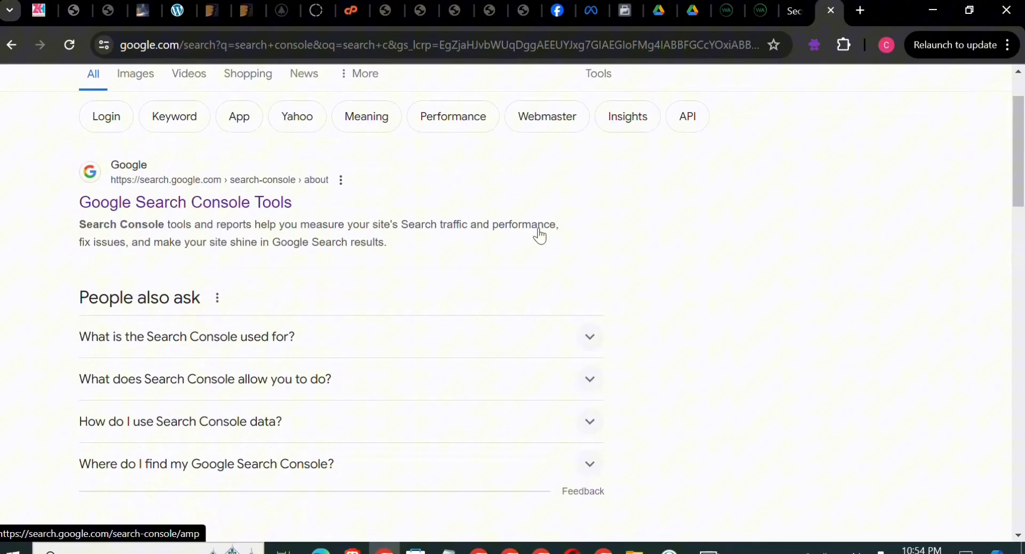
click(180, 203)
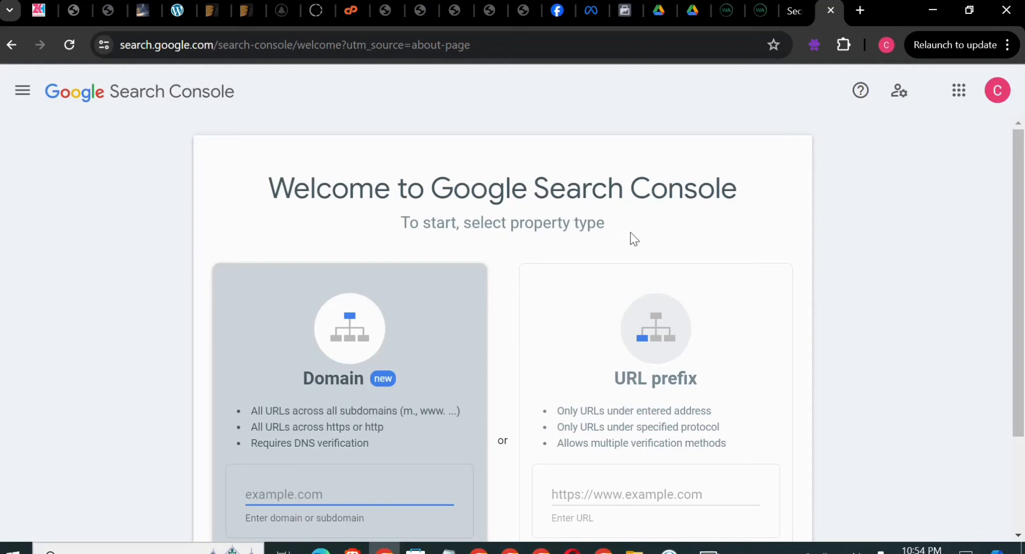
Choose URL prefix as the property type for the new Search Console property.
scroll(657, 242, down, 2)
scroll(657, 242, down, 1)
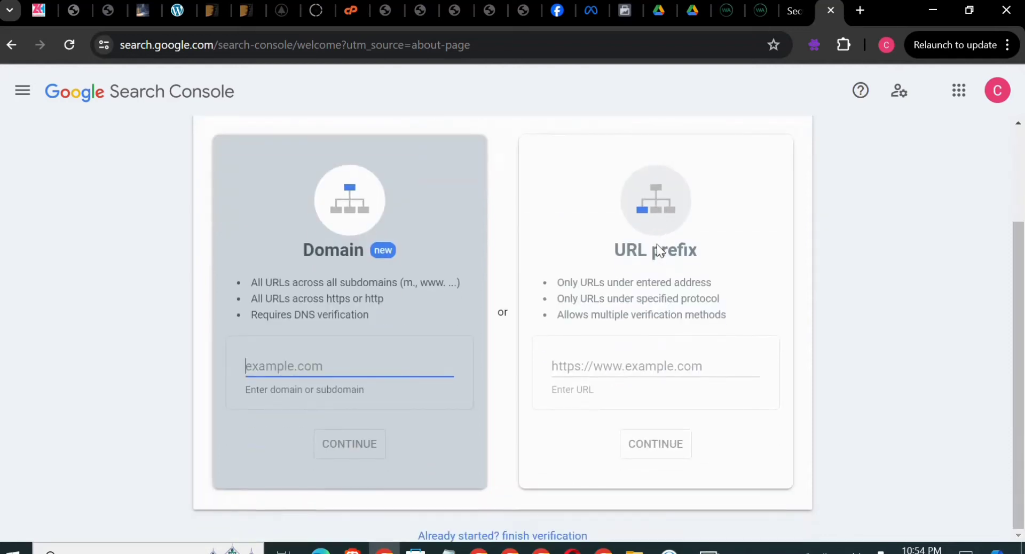
click(636, 278)
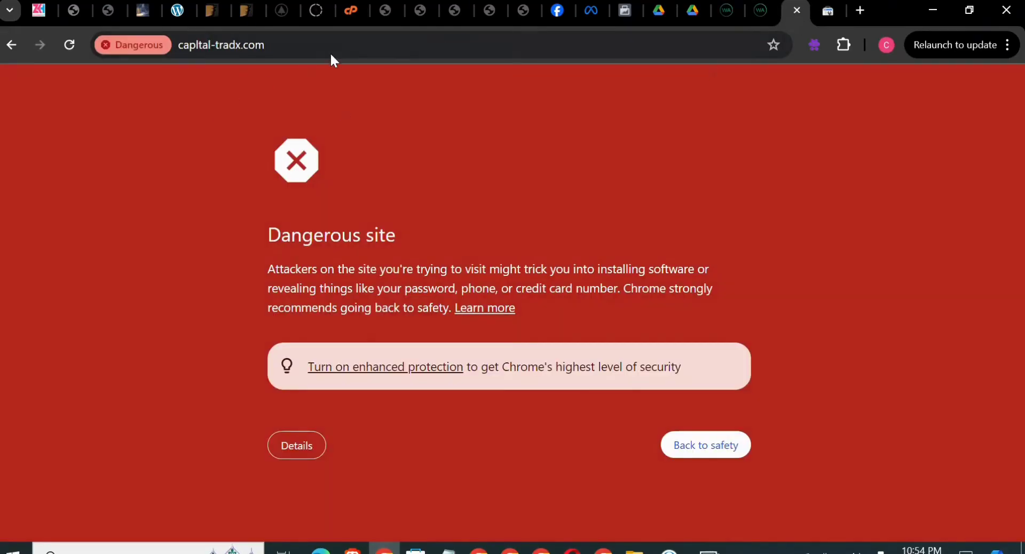
click(345, 45)
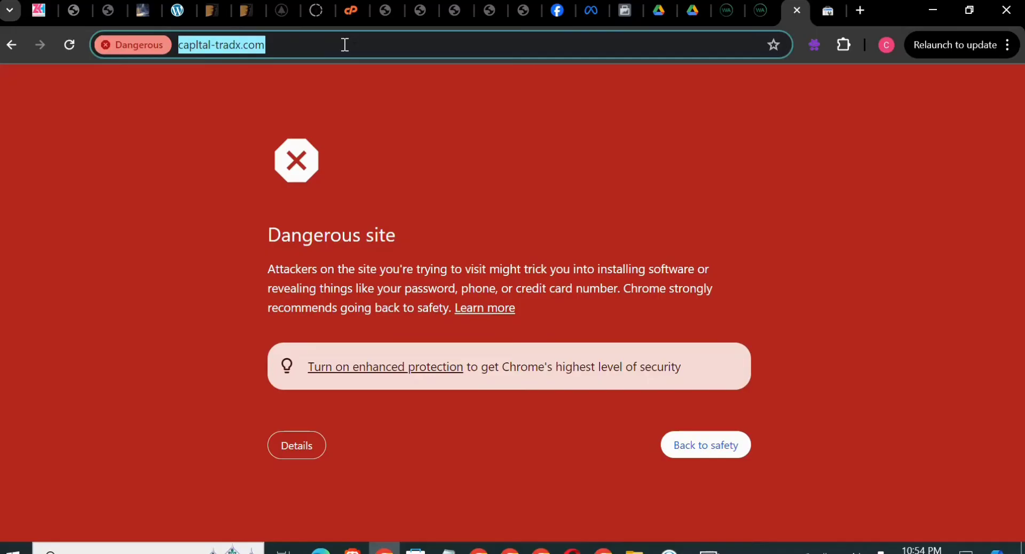
click(355, 44)
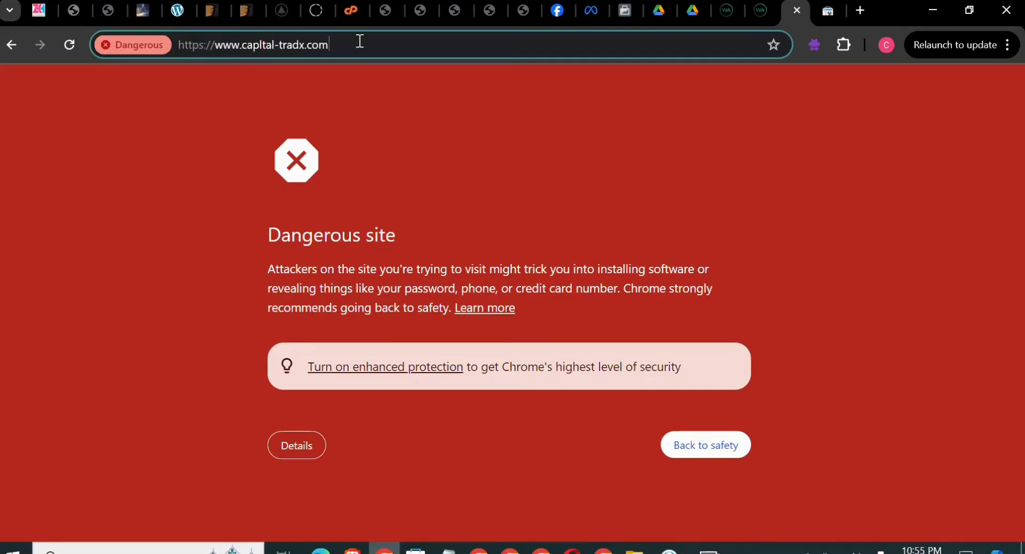
key(ctrl+a)
key(ctrl+c)
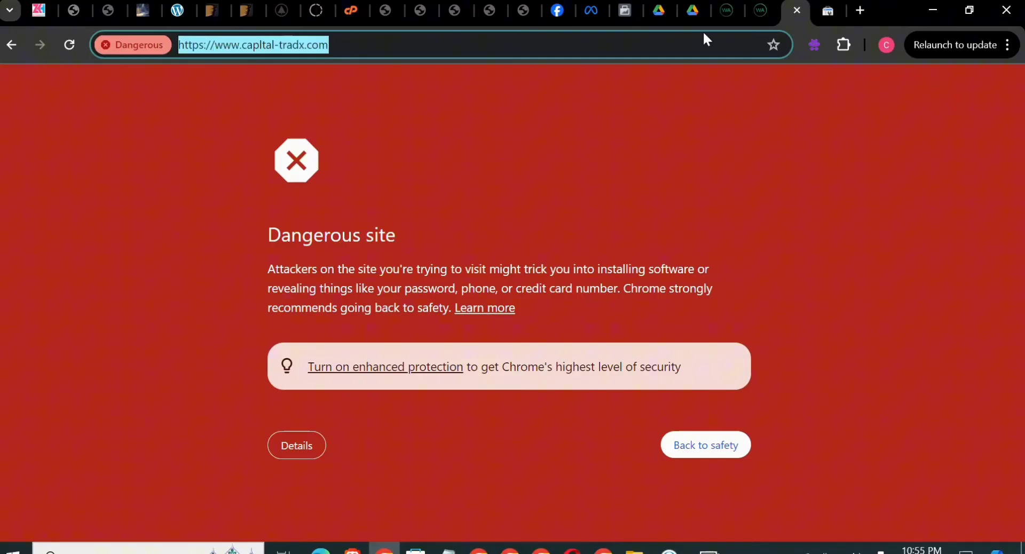
click(796, 10)
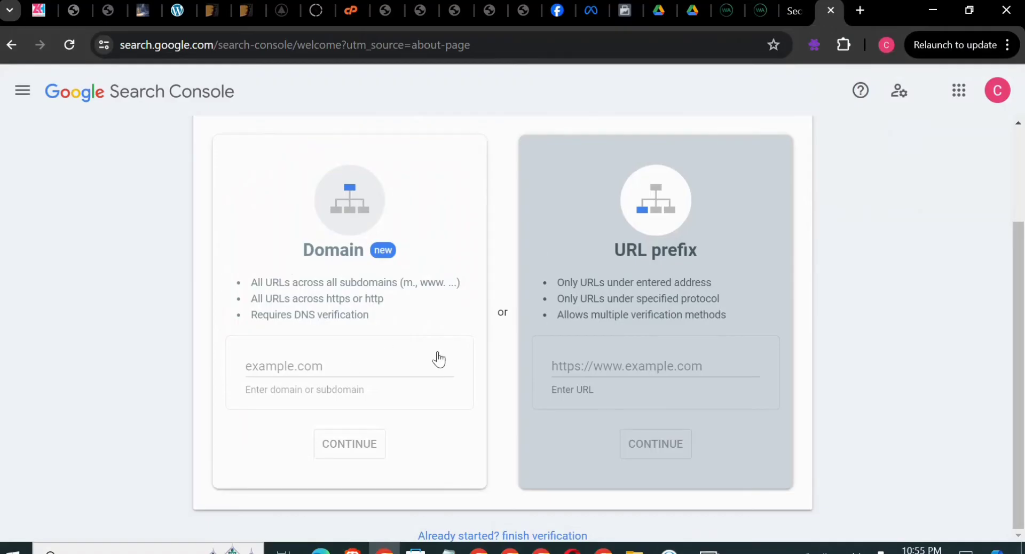
click(597, 365)
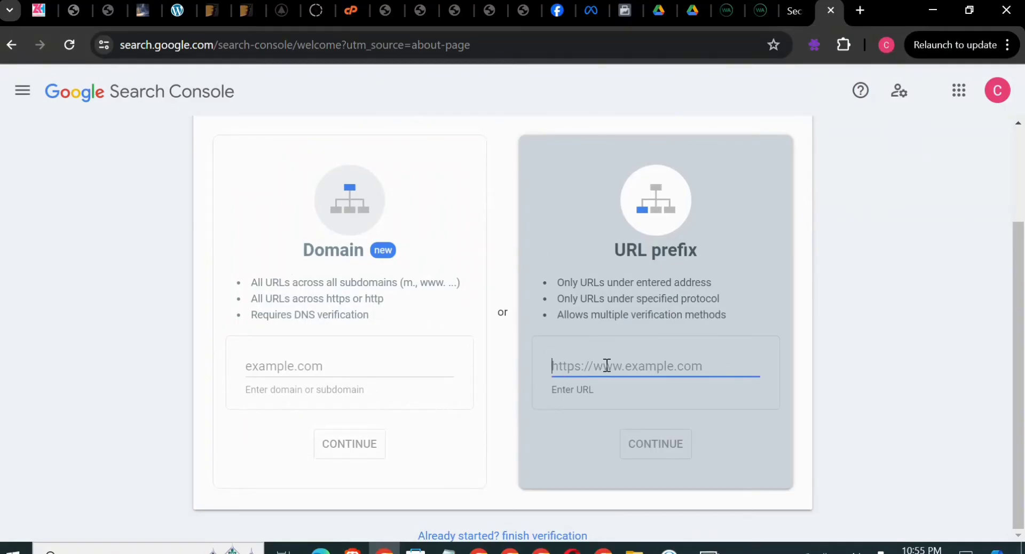
right_click(609, 366)
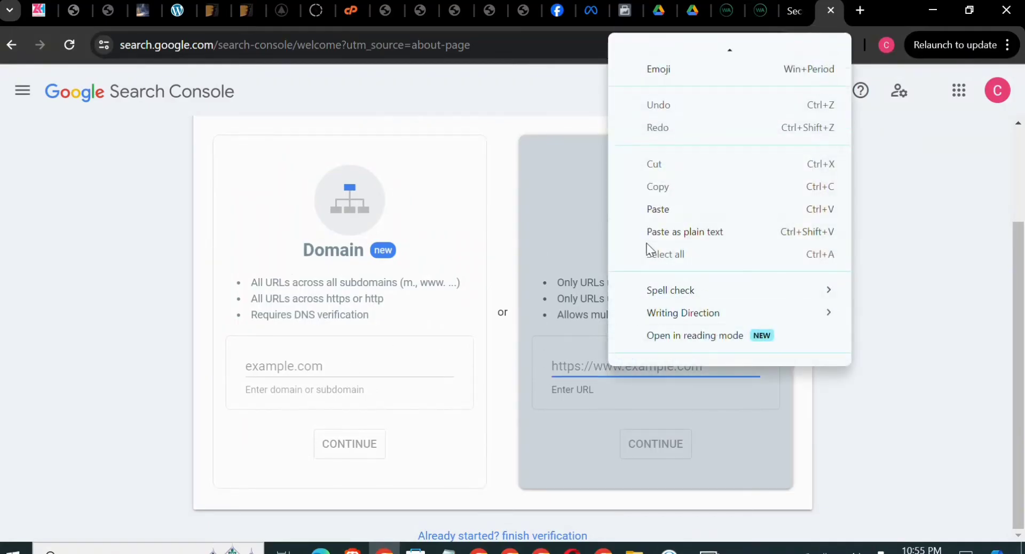
click(658, 204)
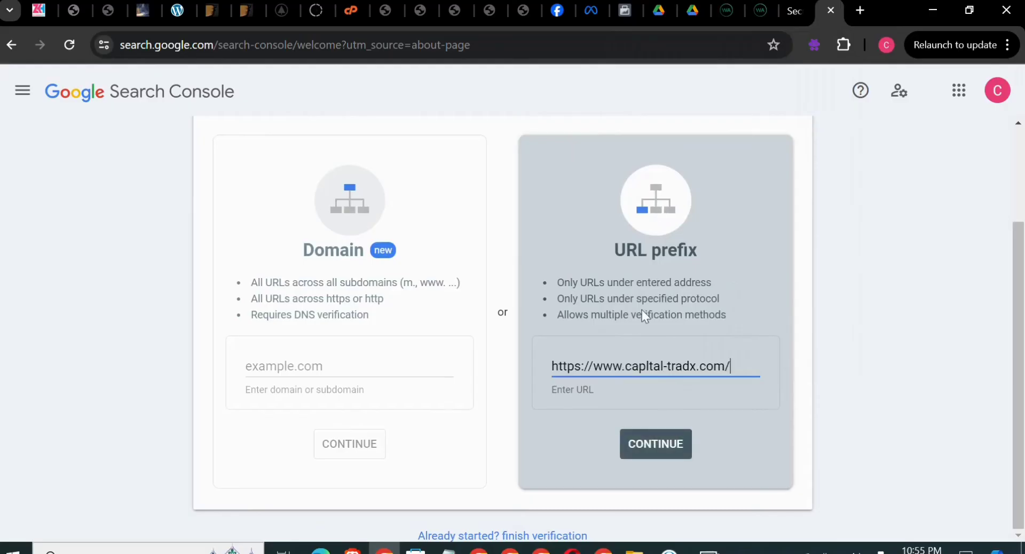
click(650, 447)
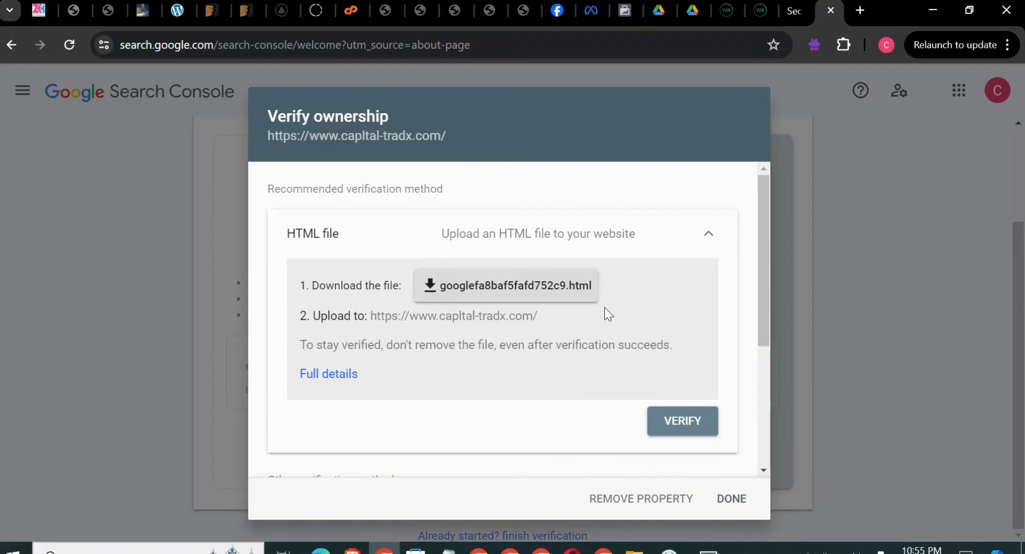
Expand the HTML tag verification method and read where the meta tag has to be placed.
scroll(604, 311, down, 3)
scroll(605, 309, down, 1)
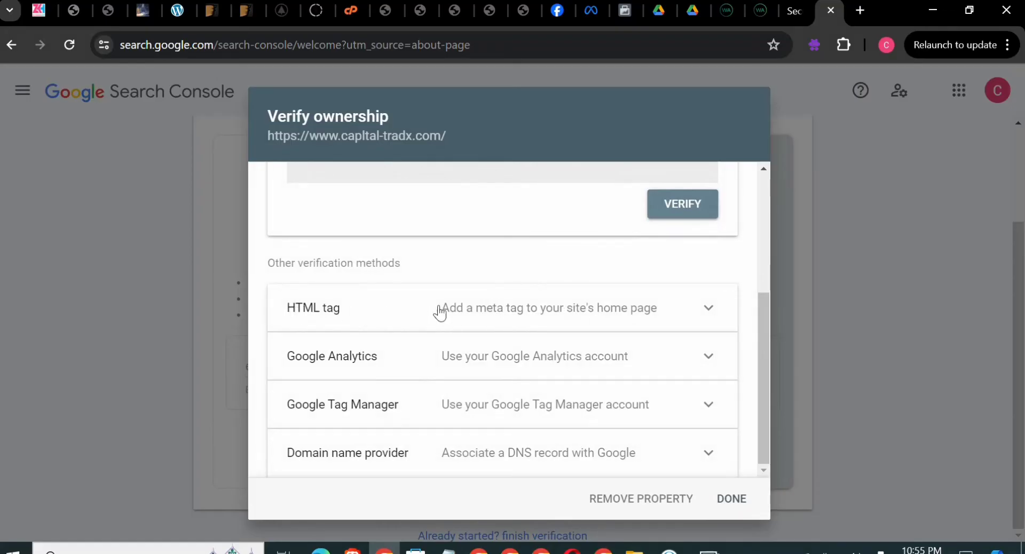
click(711, 311)
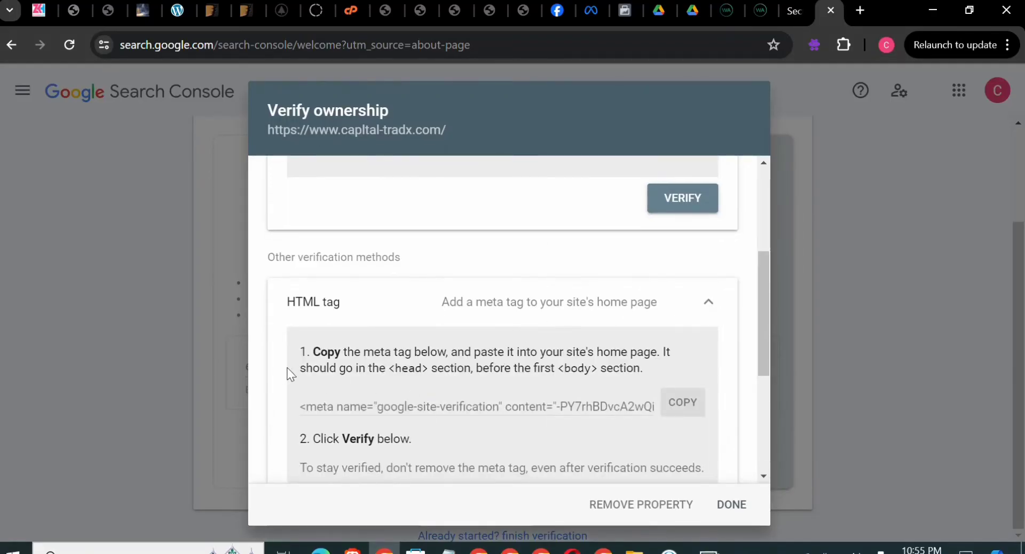
drag(292, 370, 642, 386)
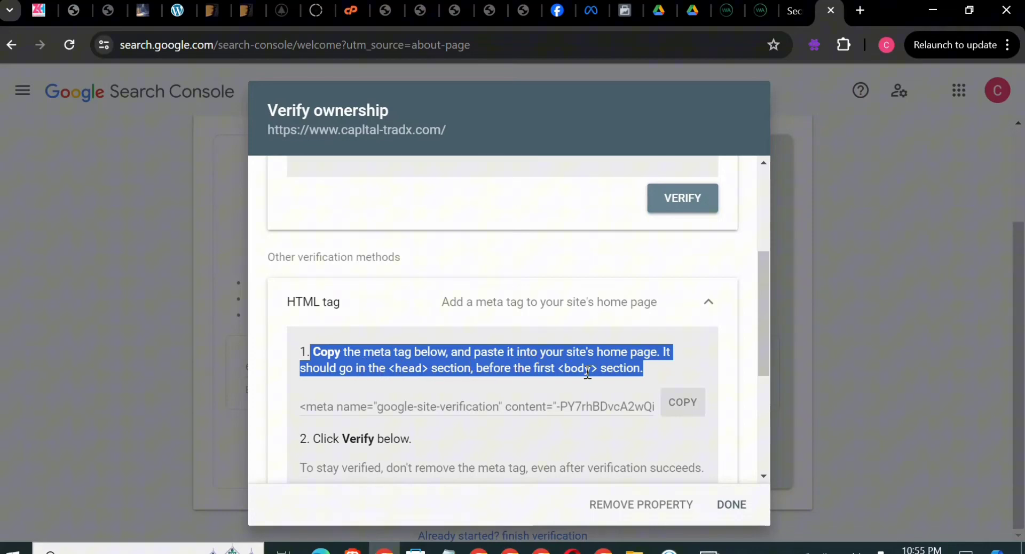
Download the HTML verification file offered by the recommended HTML file method.
scroll(586, 372, down, 3)
scroll(584, 372, up, 6)
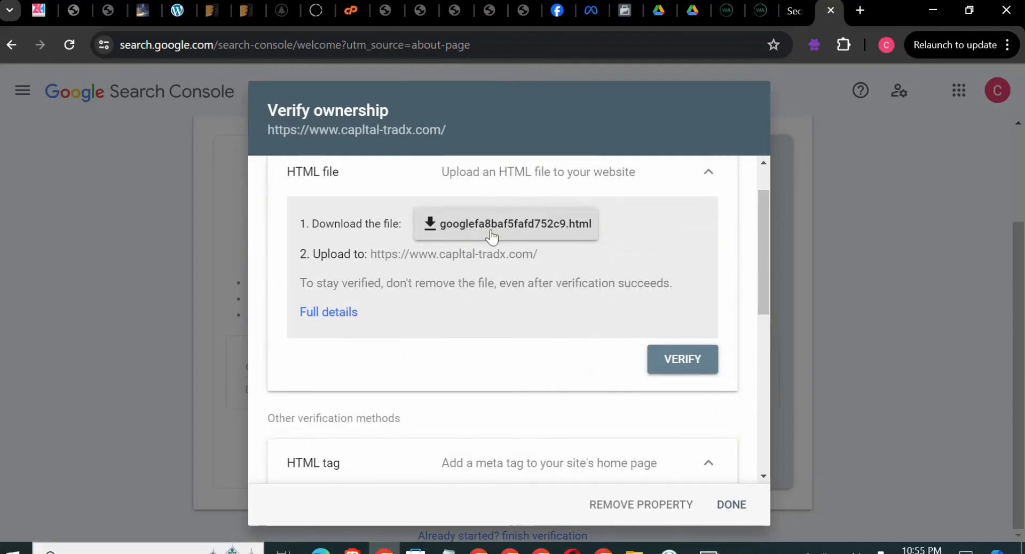
click(514, 229)
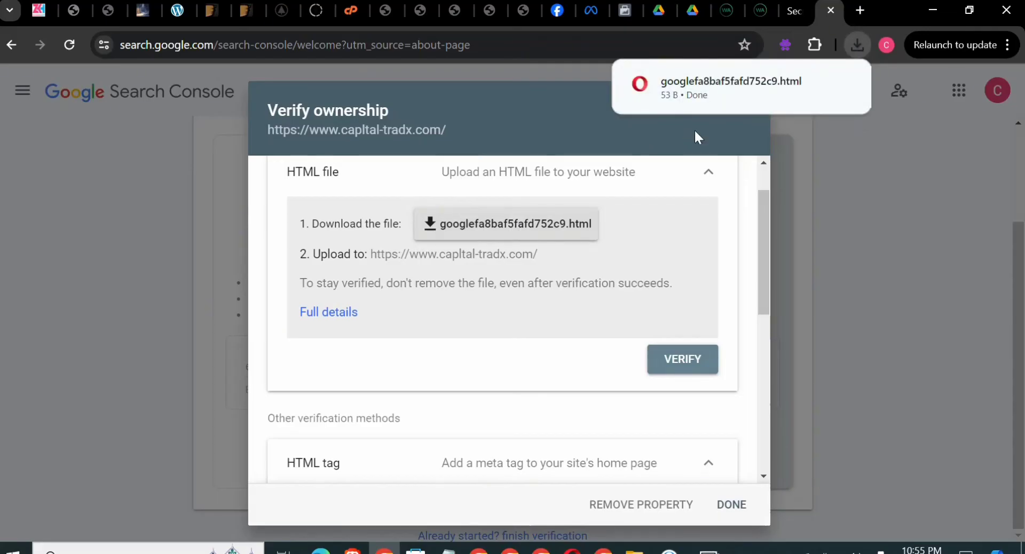
mouse_move(708, 107)
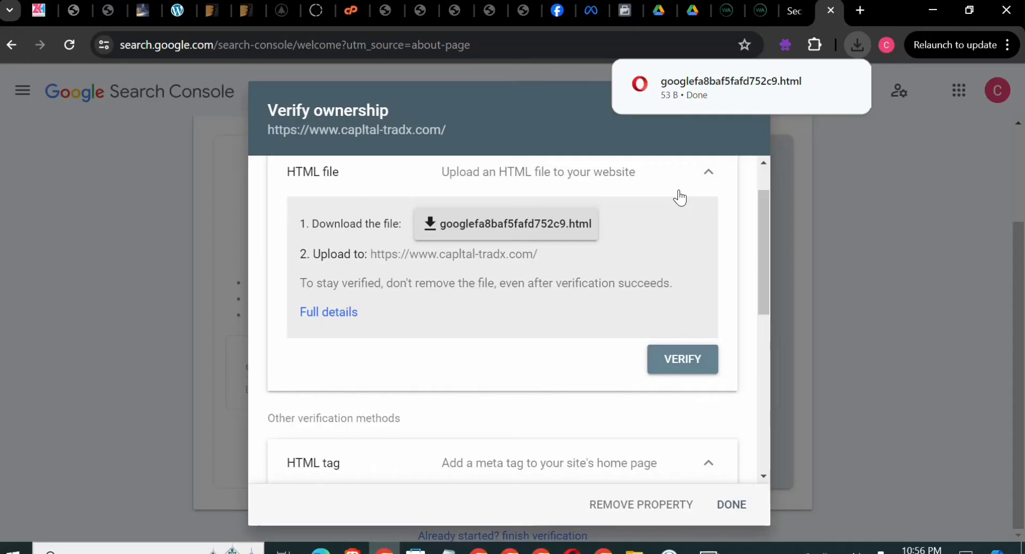
scroll(679, 197, down, 3)
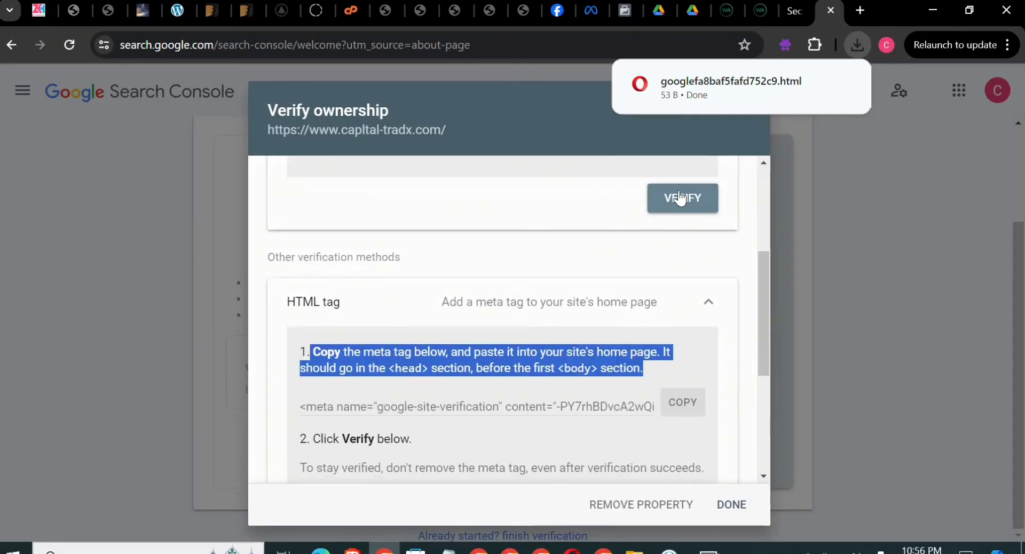
scroll(669, 232, up, 3)
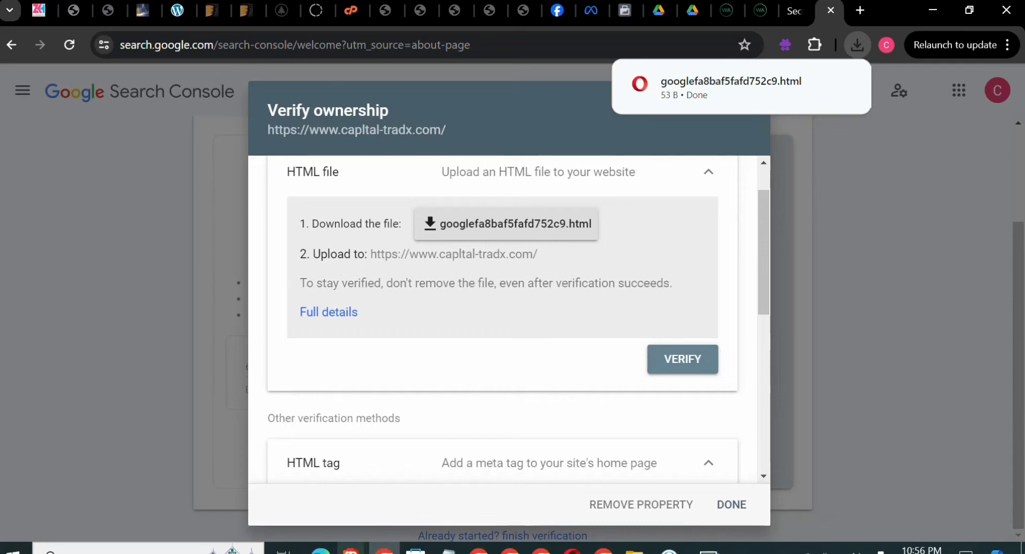
Switch to cPanel in the Brave browser, search its tools for "file" and open File Manager.
mouse_move(350, 550)
click(428, 501)
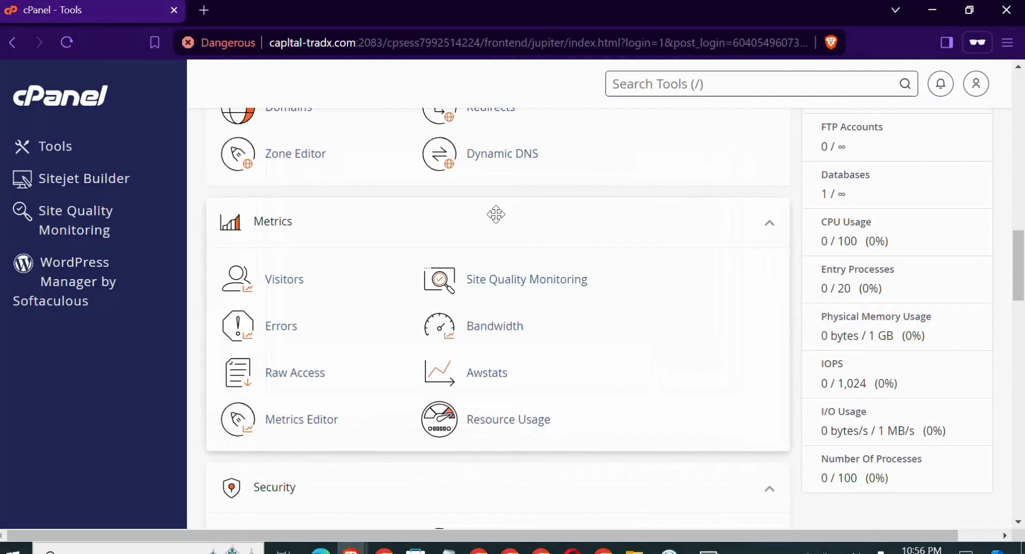
scroll(641, 281, up, 5)
scroll(638, 278, up, 10)
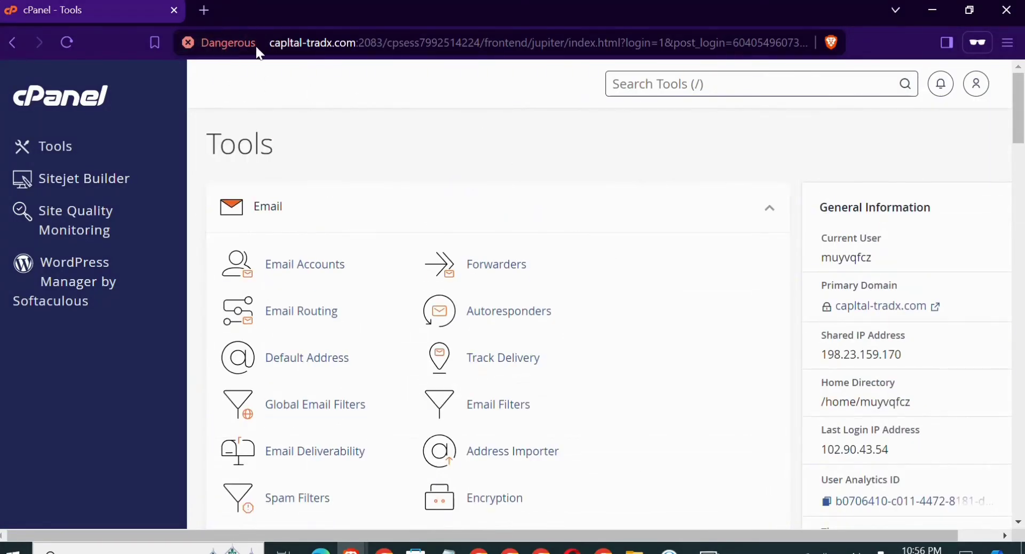
scroll(677, 178, down, 3)
scroll(678, 179, up, 3)
text(file)
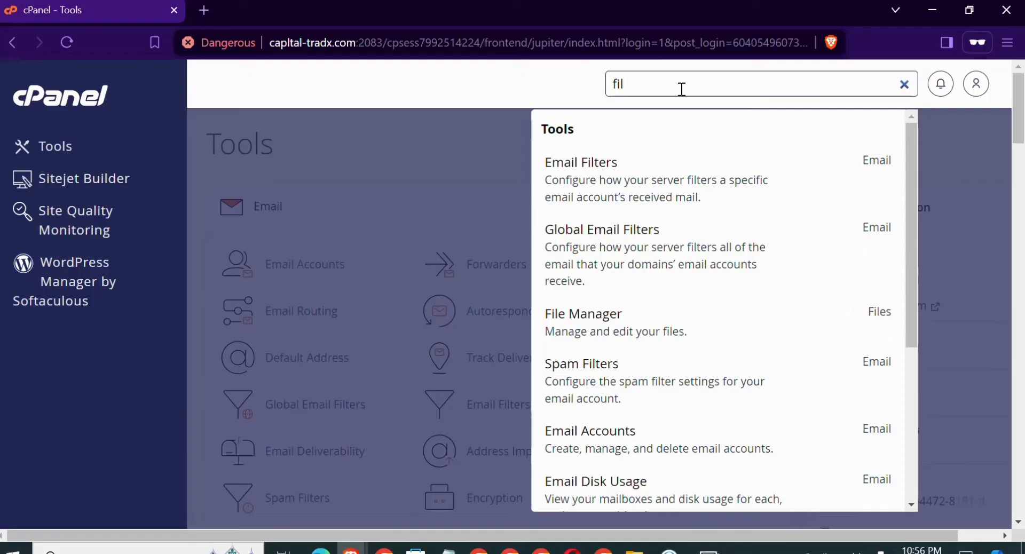
click(613, 183)
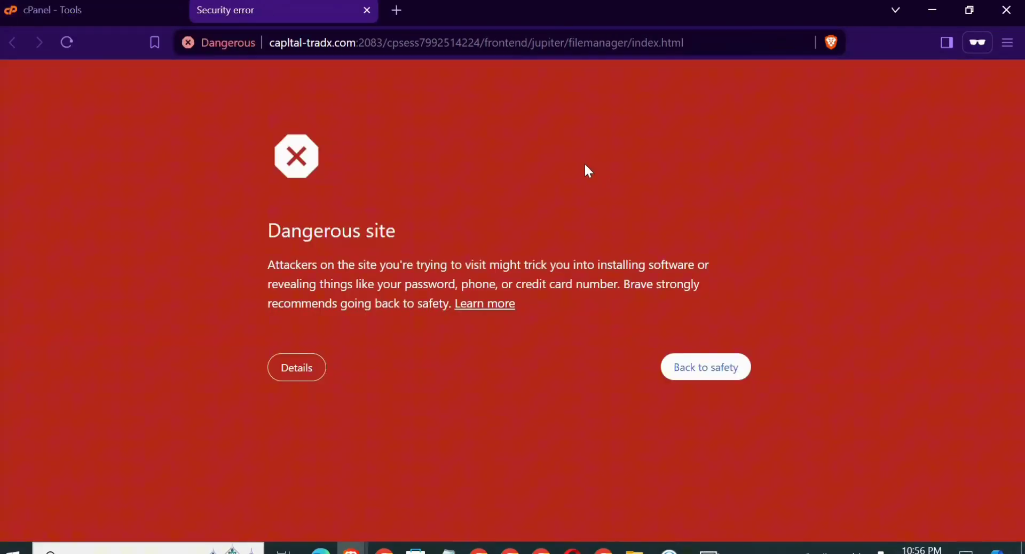
Proceed past the Dangerous site warning to the File Manager and open the public_html folder.
click(296, 380)
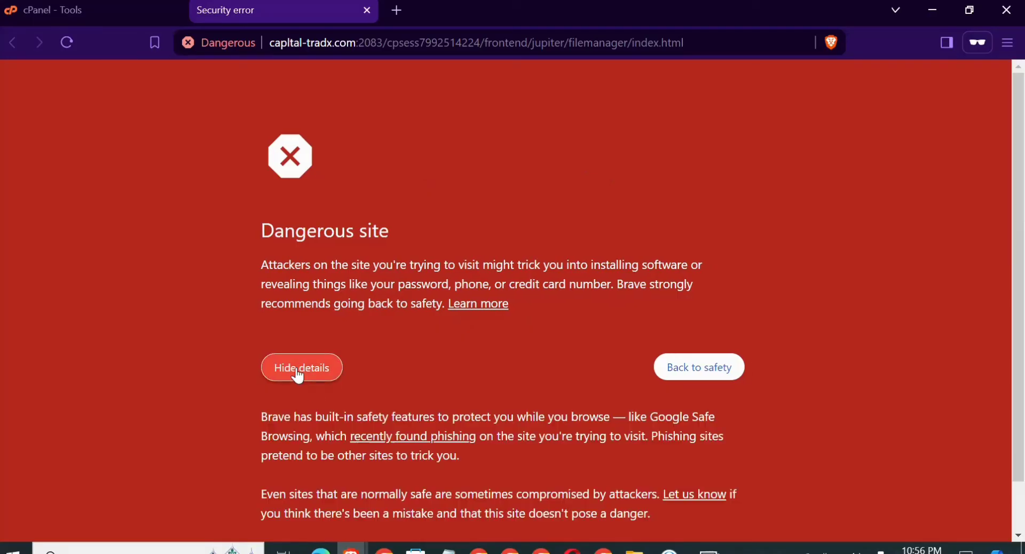
scroll(373, 427, down, 1)
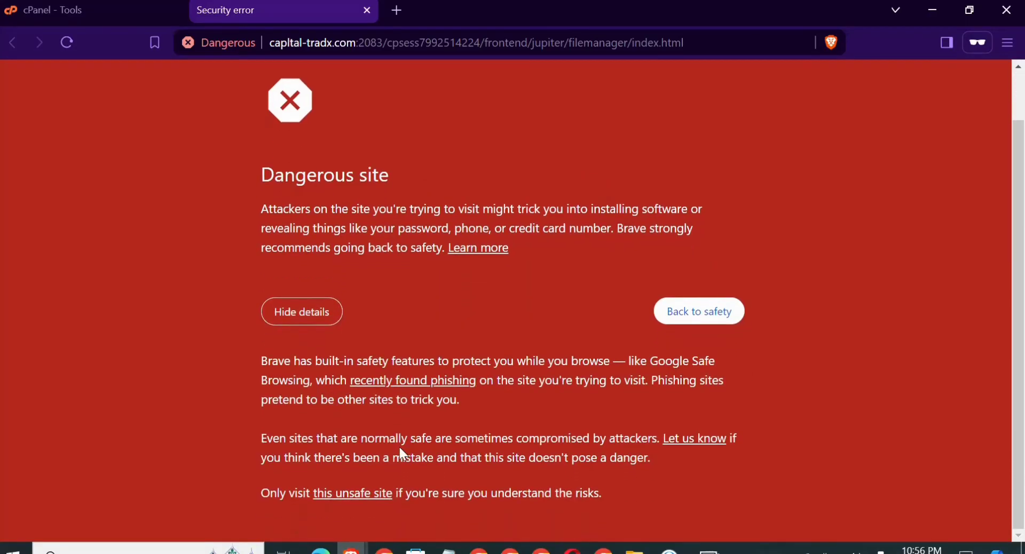
click(330, 500)
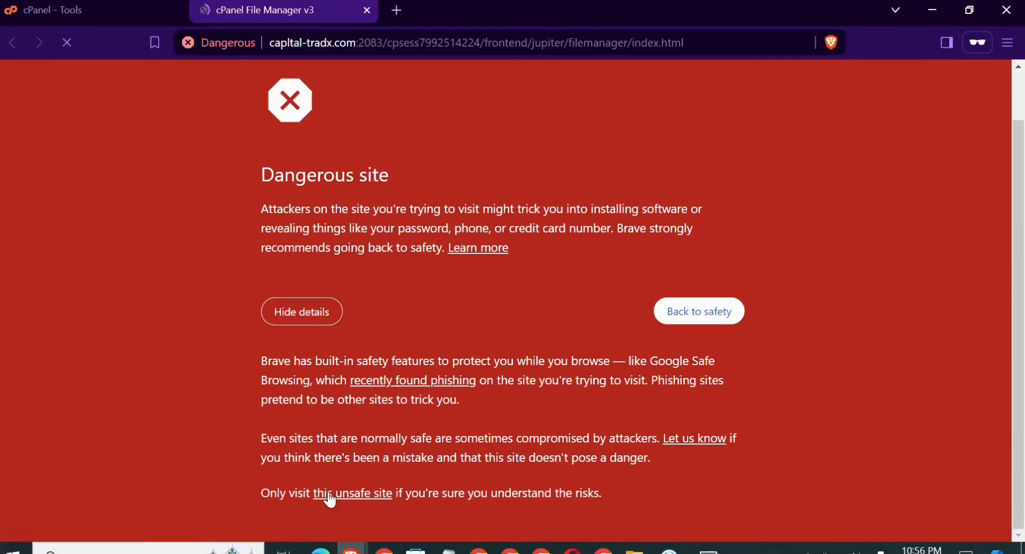
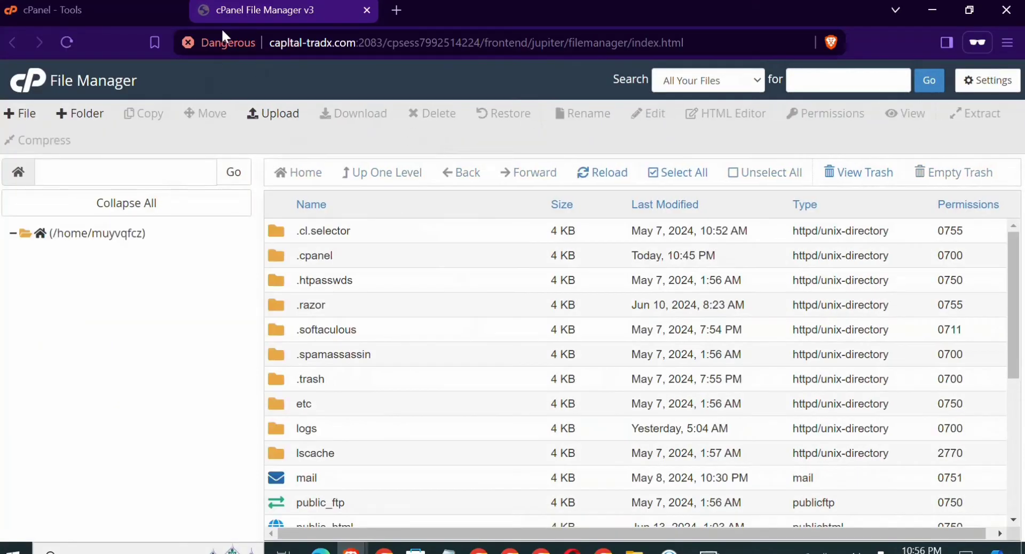
scroll(385, 244, down, 5)
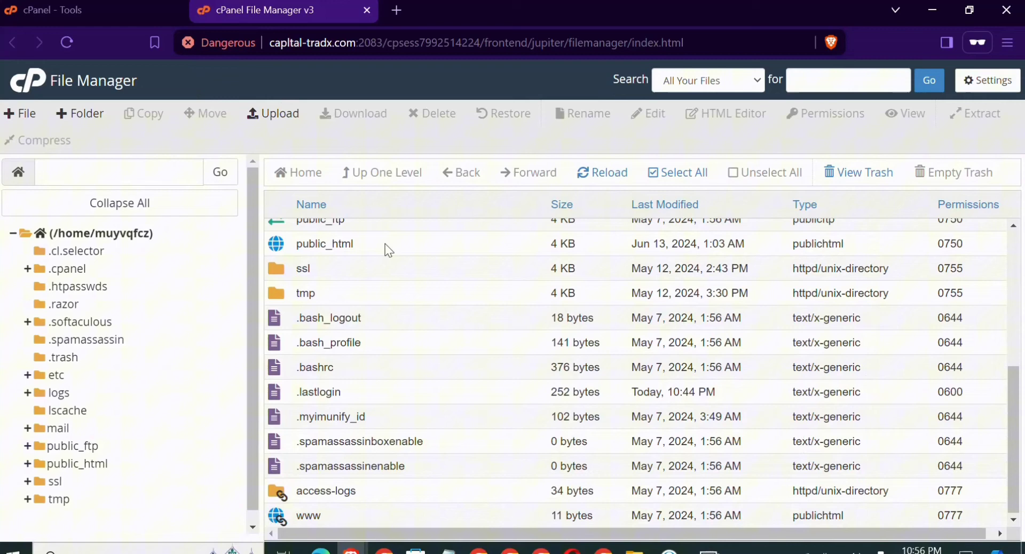
double_click(280, 247)
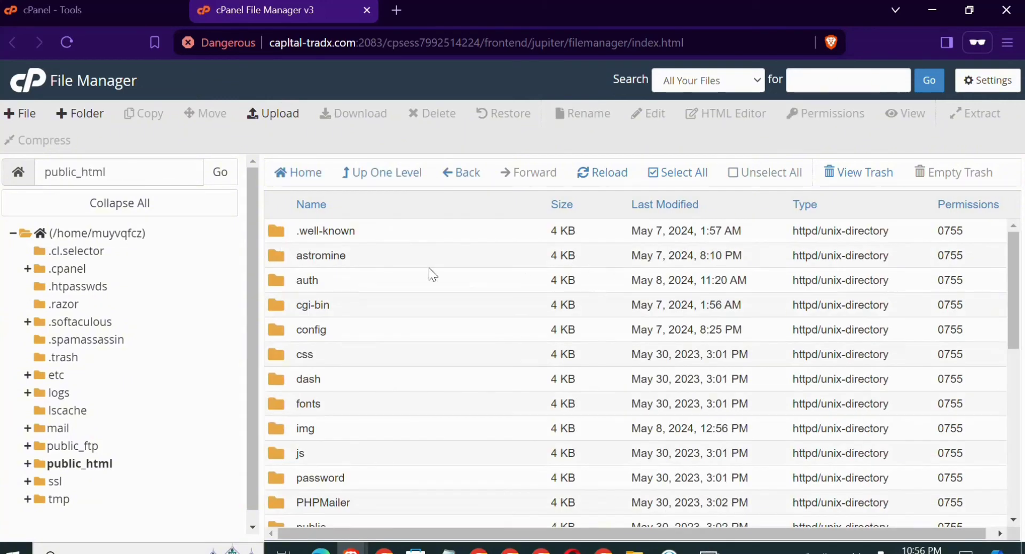
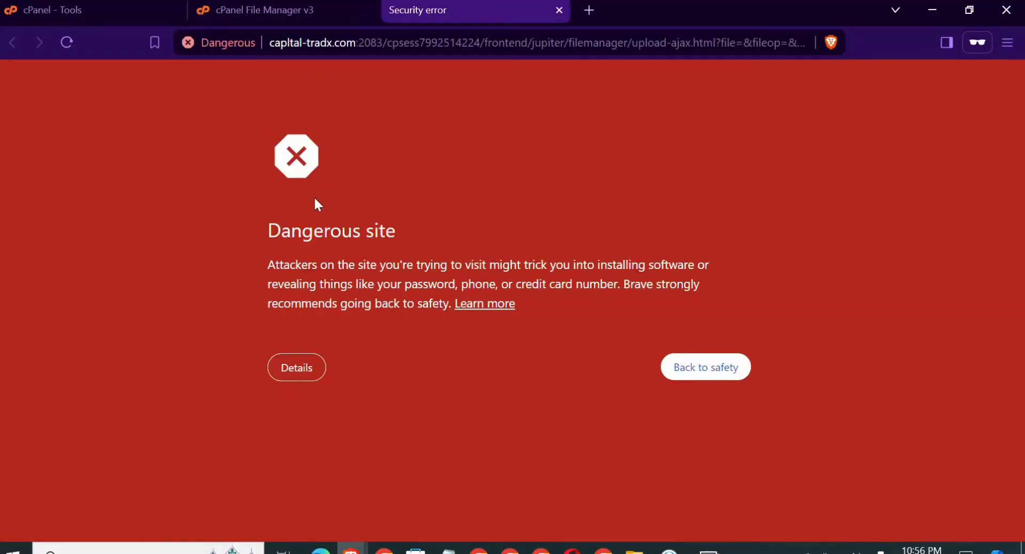
Proceed past the warning on the upload page and upload the downloaded Google verification HTML file to public_html.
click(288, 368)
scroll(297, 371, down, 1)
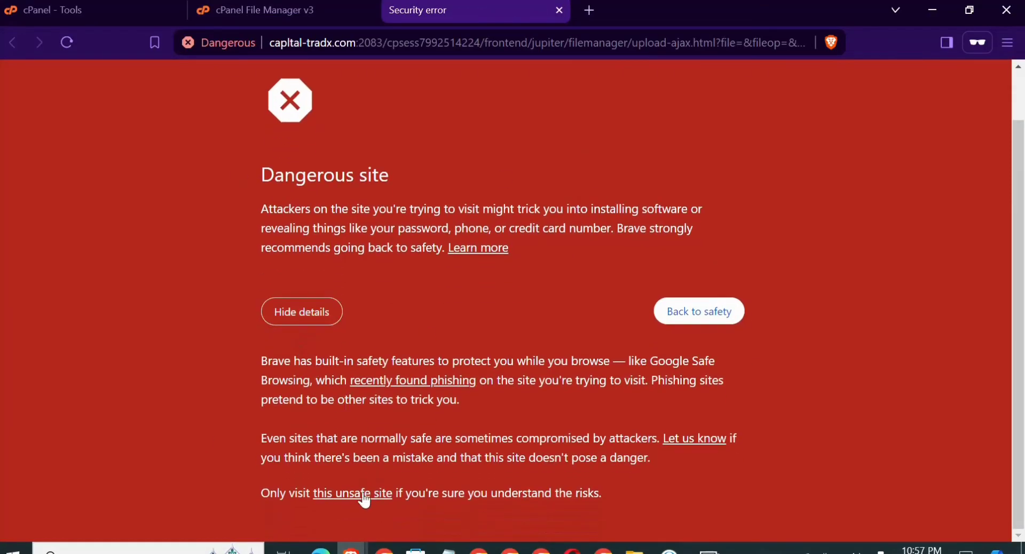
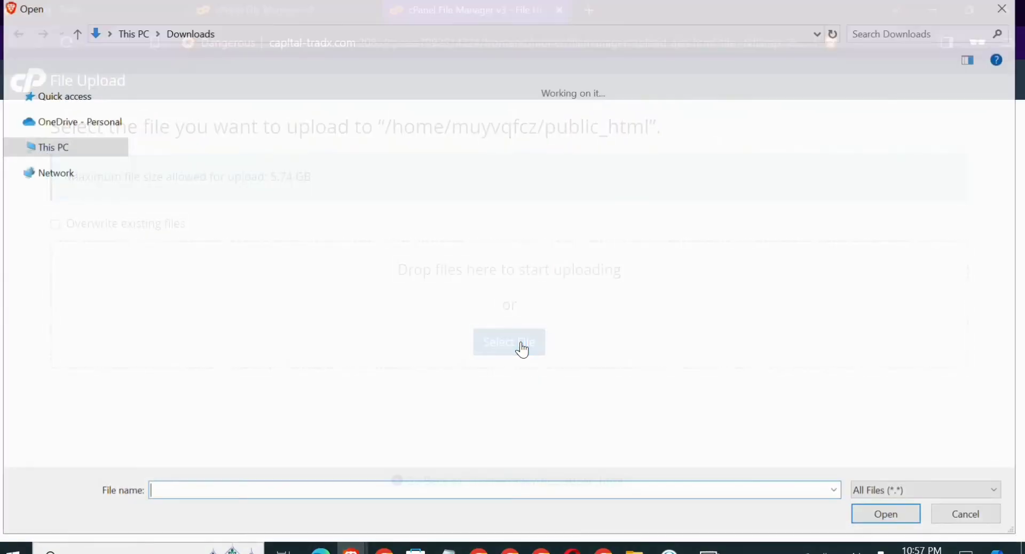
click(257, 102)
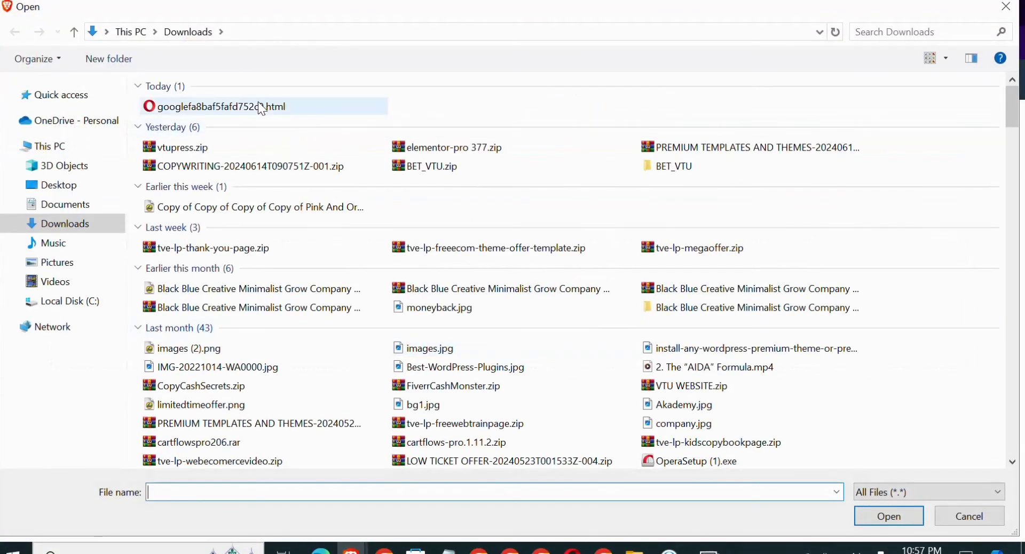
double_click(307, 103)
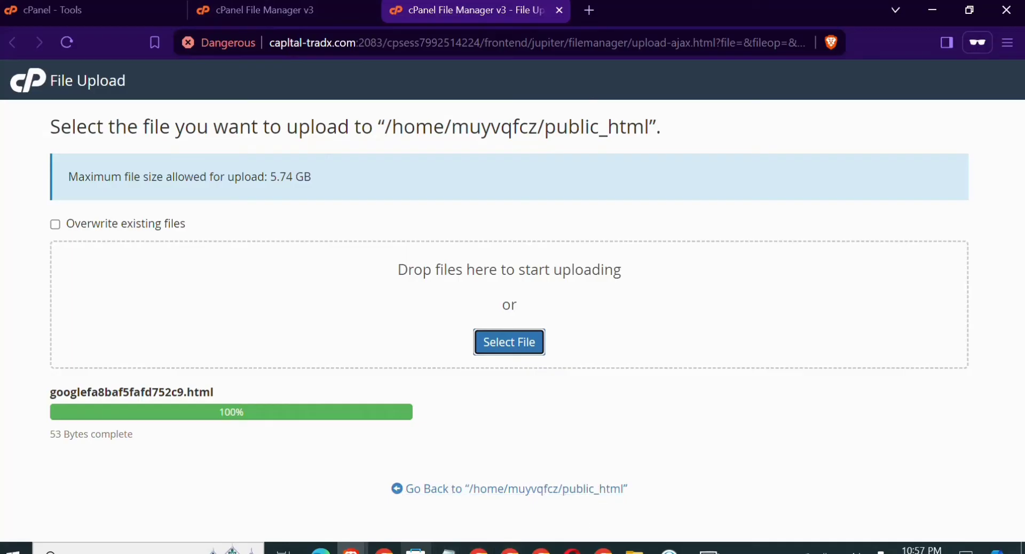
Switch back to Search Console in Chrome, verify ownership with the HTML file method and go to the property.
click(385, 550)
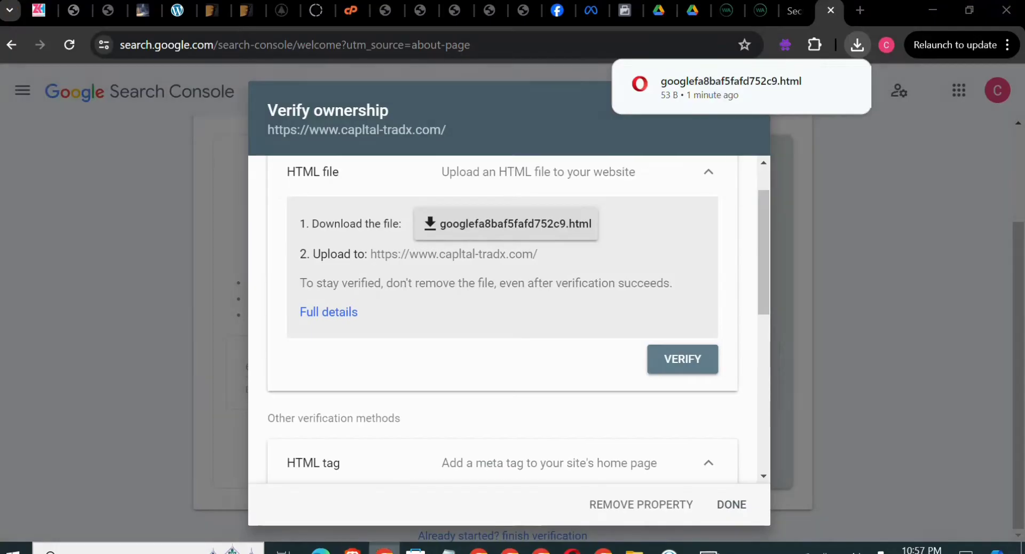
click(673, 360)
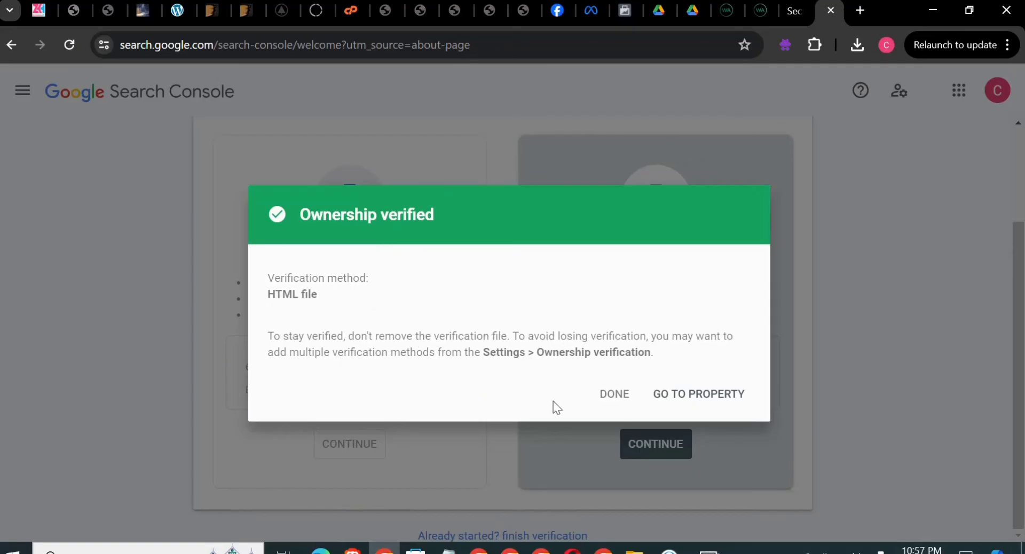
right_click(696, 401)
click(699, 398)
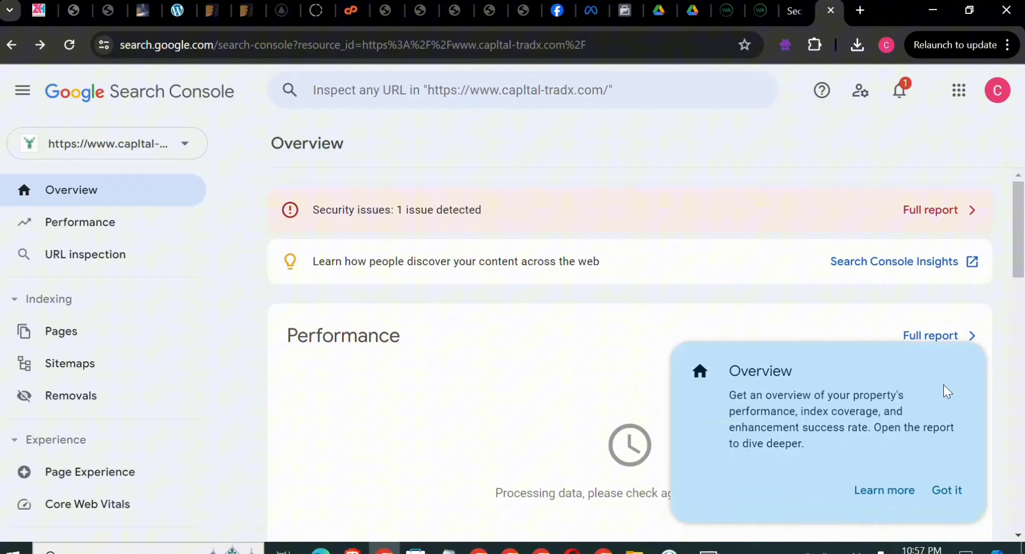
Dismiss the Overview tip, open the full Security issues report and examine the Deceptive pages description and sample URLs.
click(937, 497)
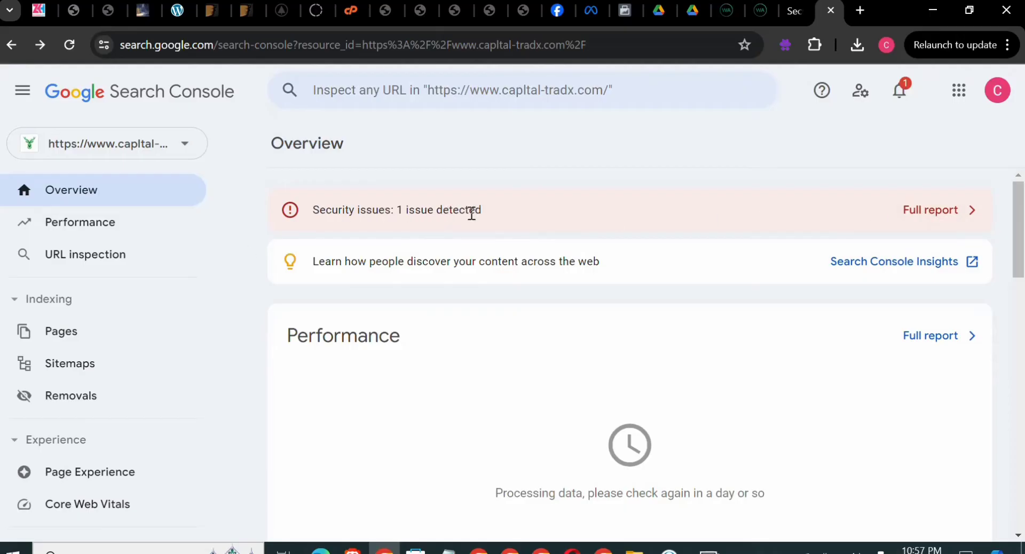
scroll(467, 216, down, 5)
scroll(467, 216, up, 5)
click(944, 213)
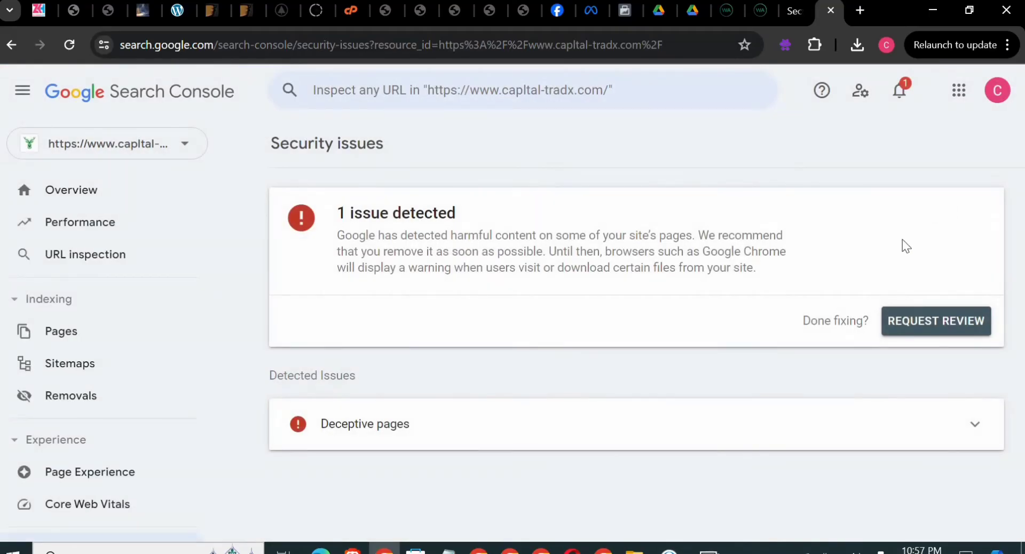
scroll(618, 400, down, 1)
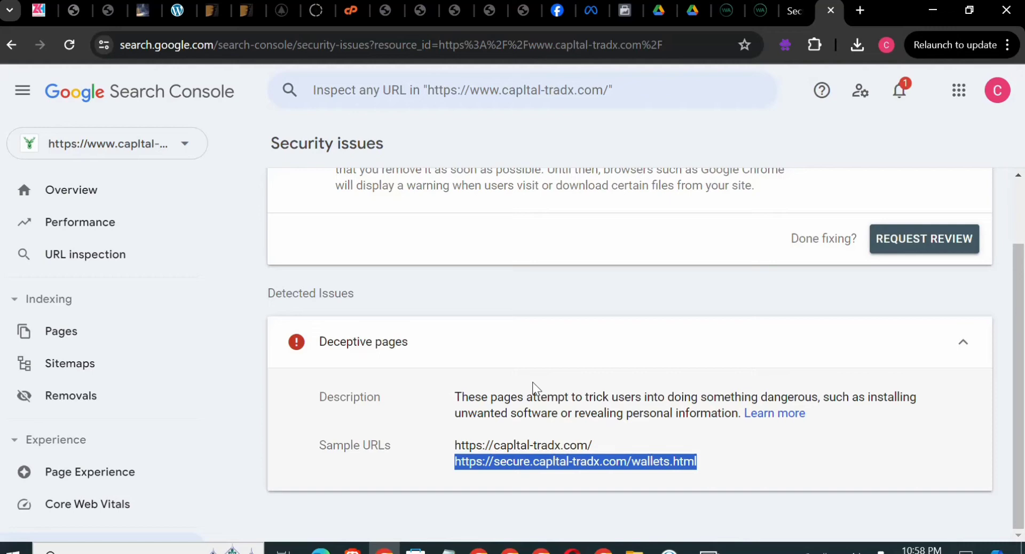
scroll(509, 375, up, 1)
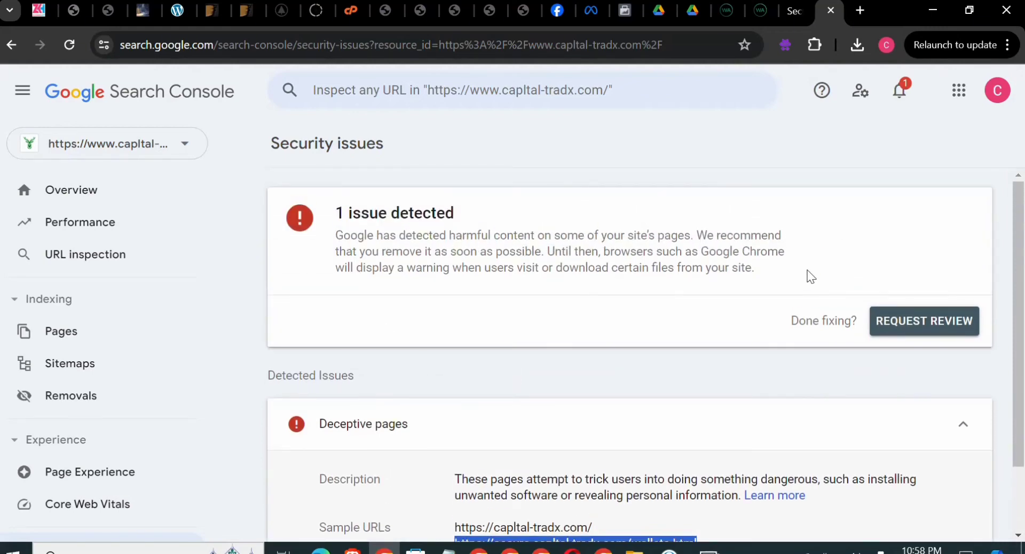
Start a review request for the detected security issue and mark that all issues were fixed.
click(919, 333)
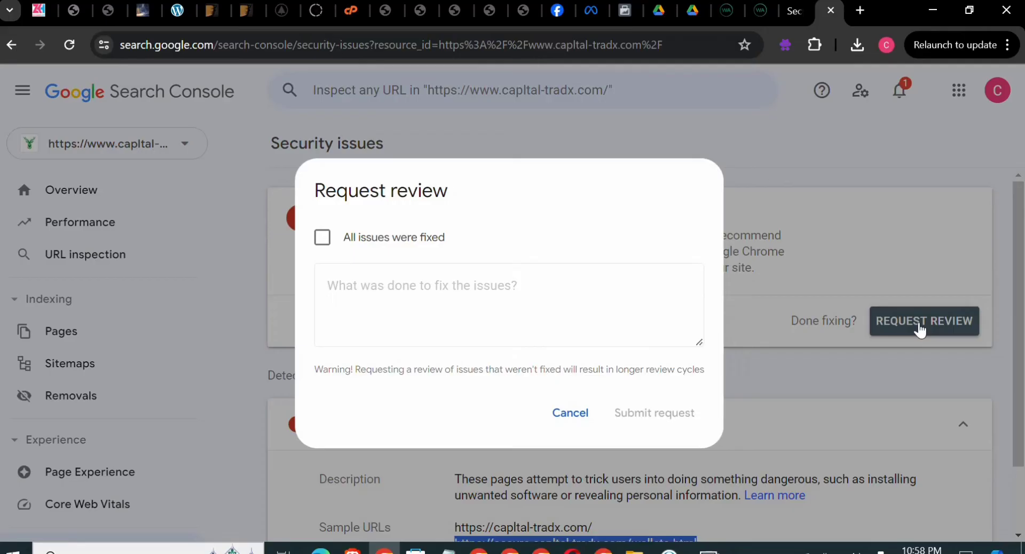
scroll(406, 273, down, 2)
click(402, 237)
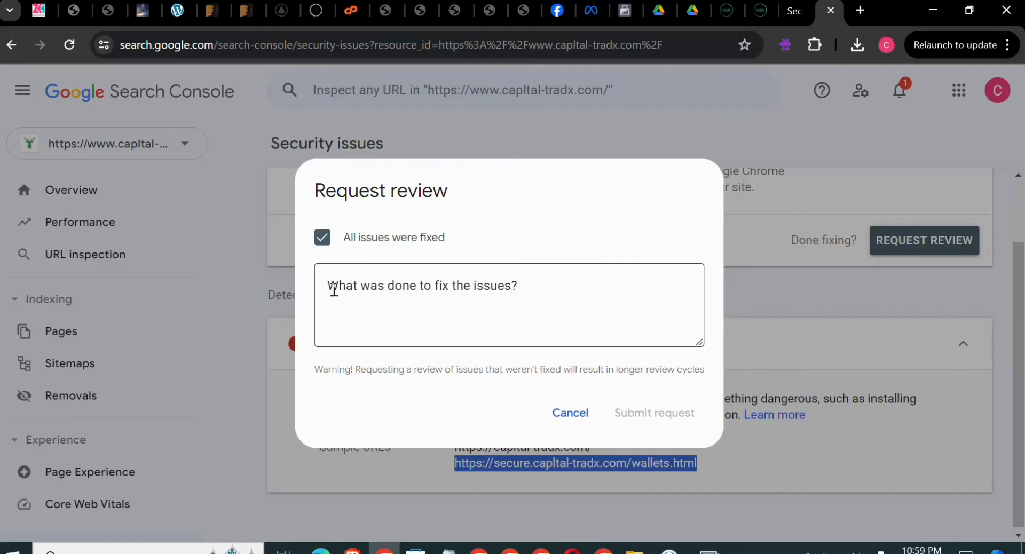
Begin the description of what was done to fix the issues with "This website is being used for educational purpose and for practicals".
click(517, 289)
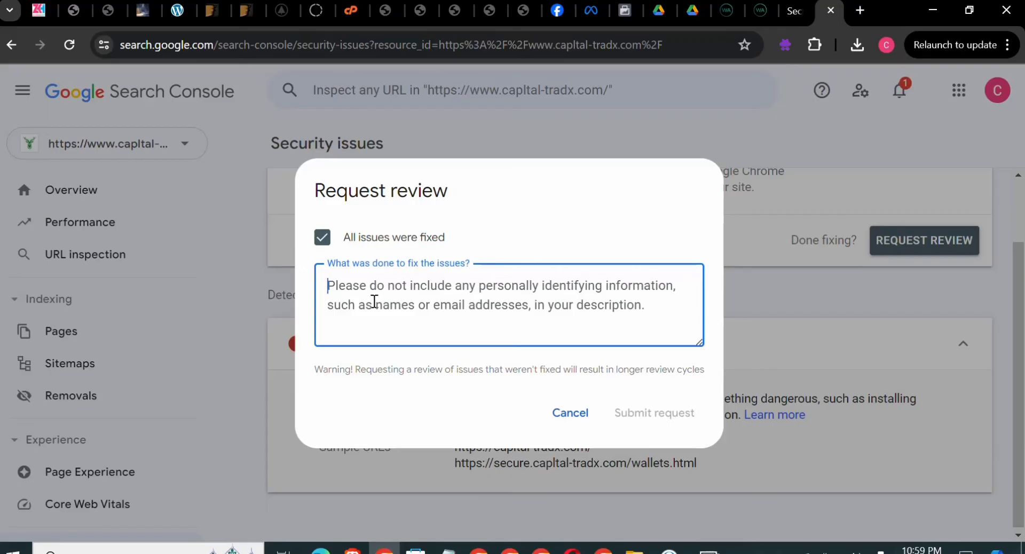
text(Th)
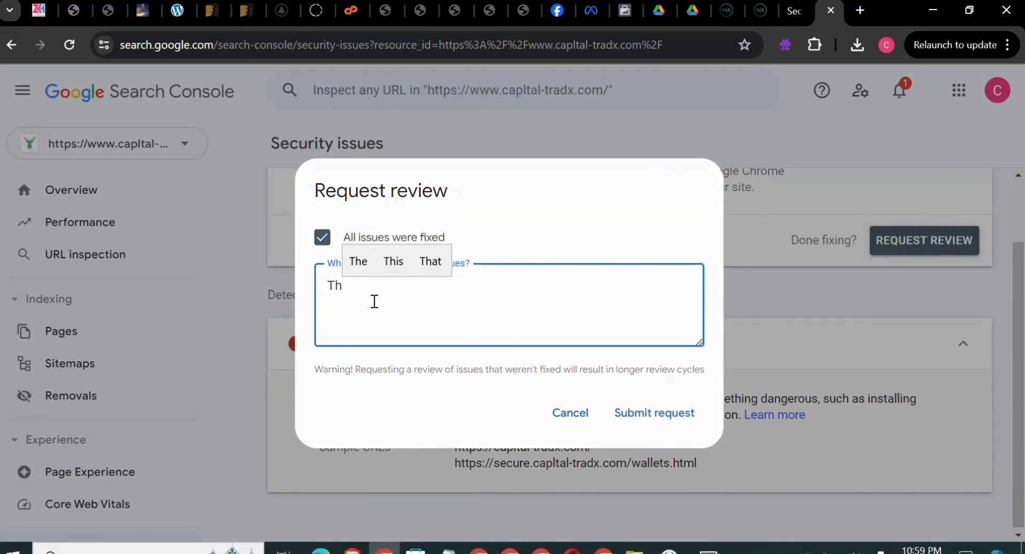
text(is )
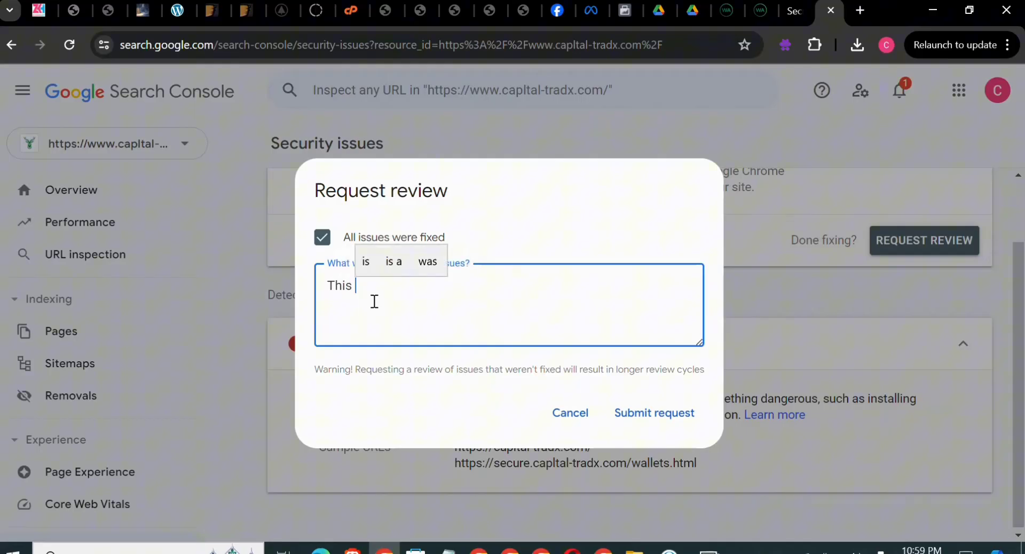
text(websi)
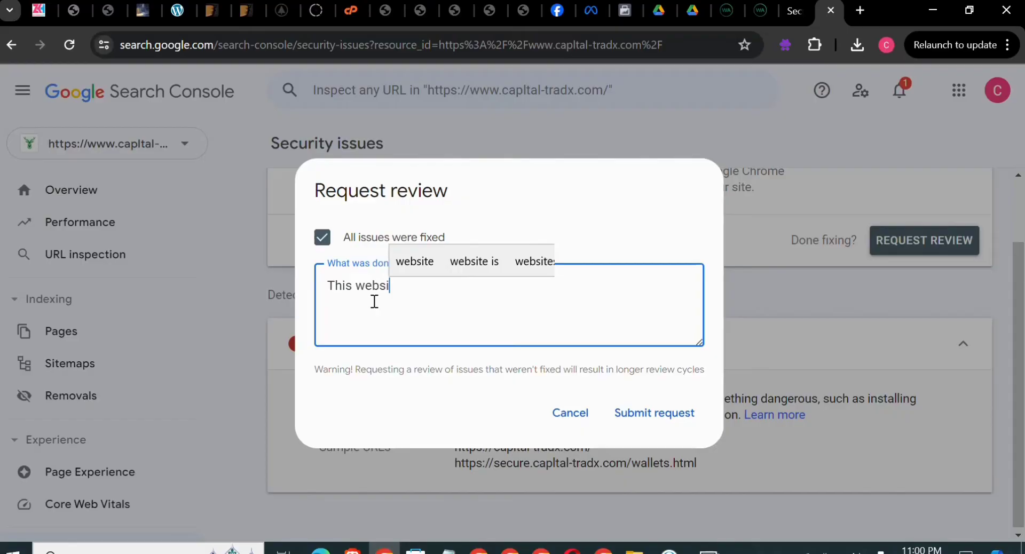
text(te i)
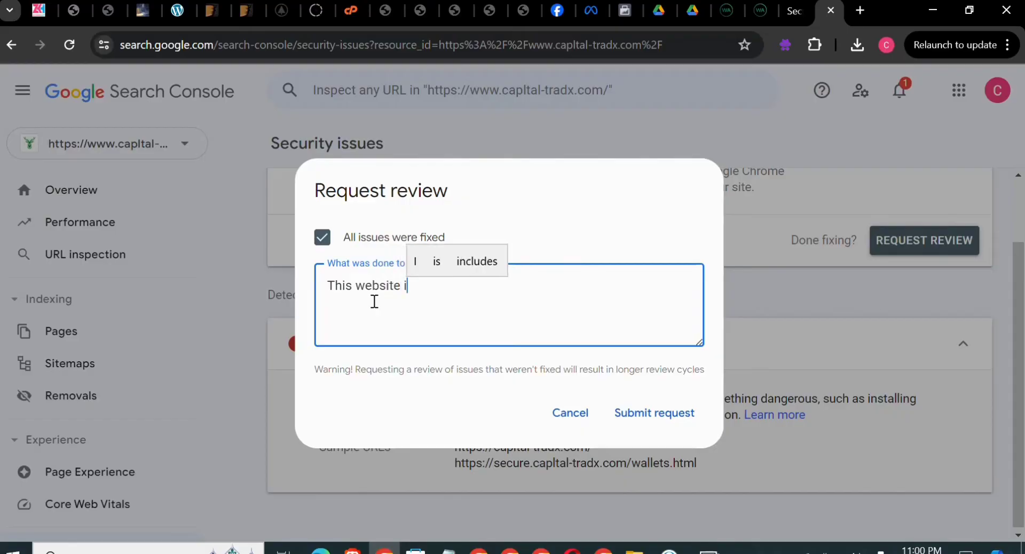
text(s bein)
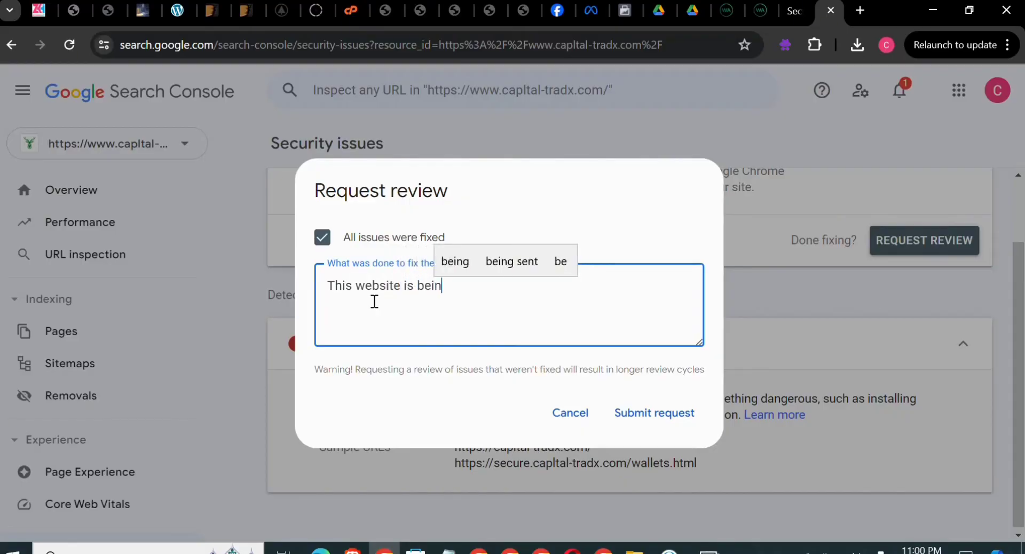
text(g used)
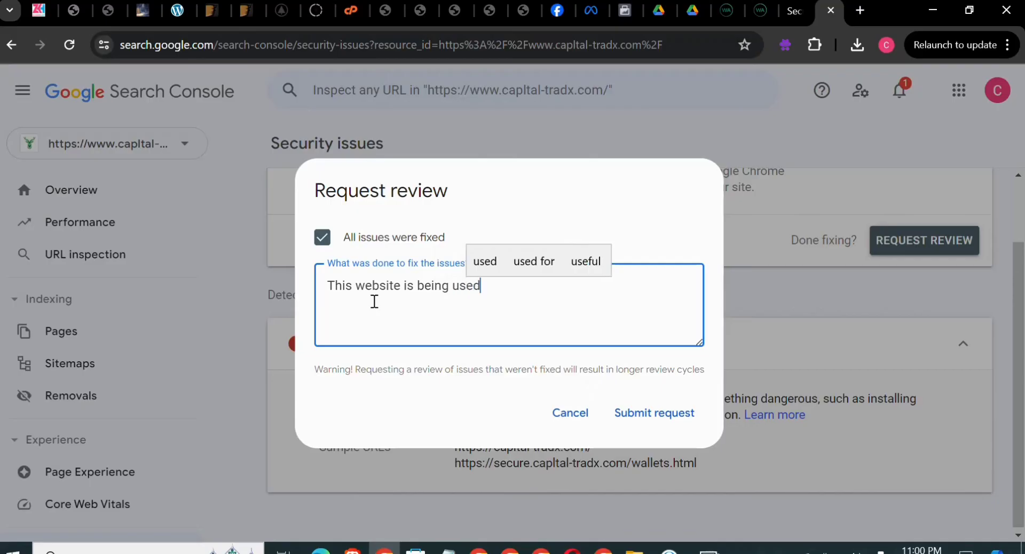
text( for e)
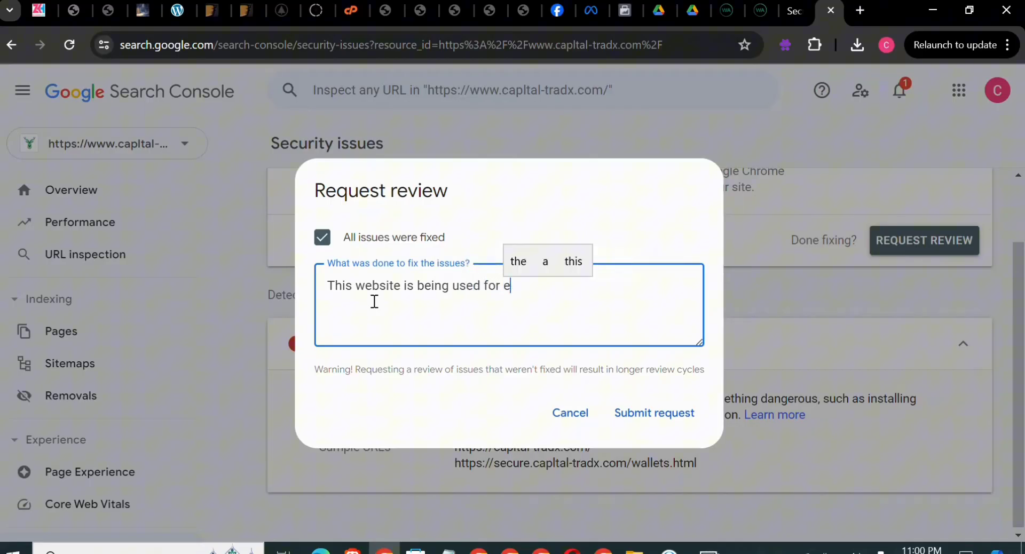
text(duc)
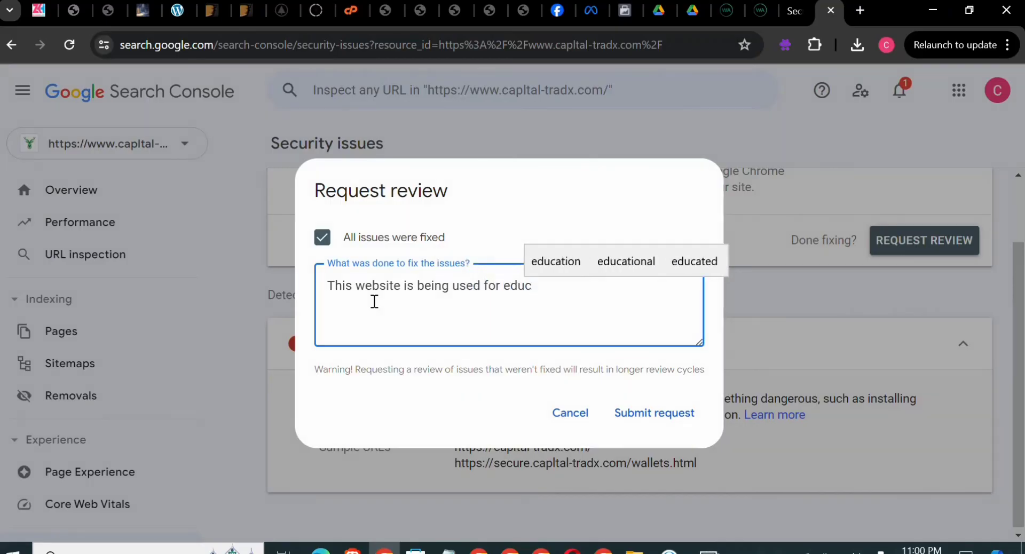
text(ational)
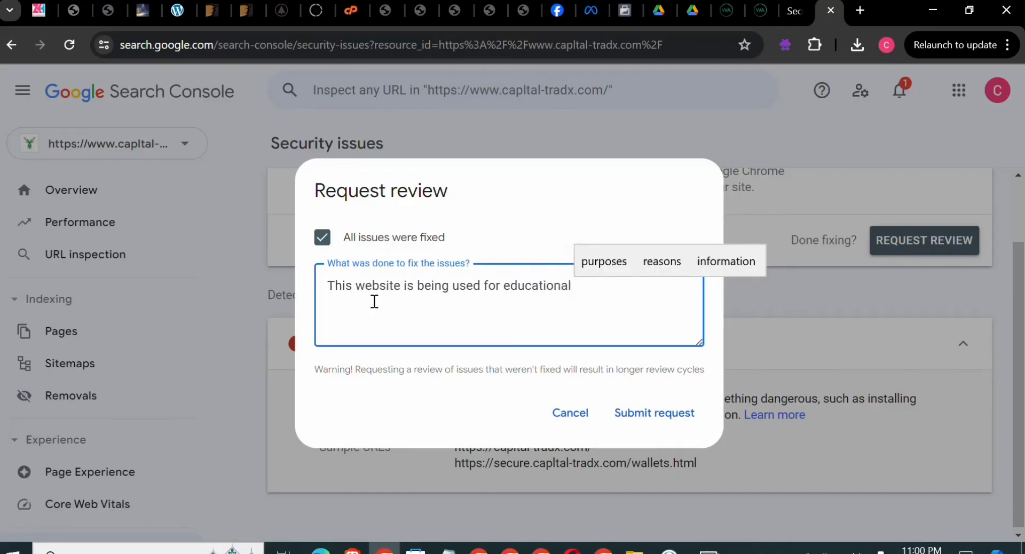
text( purpos)
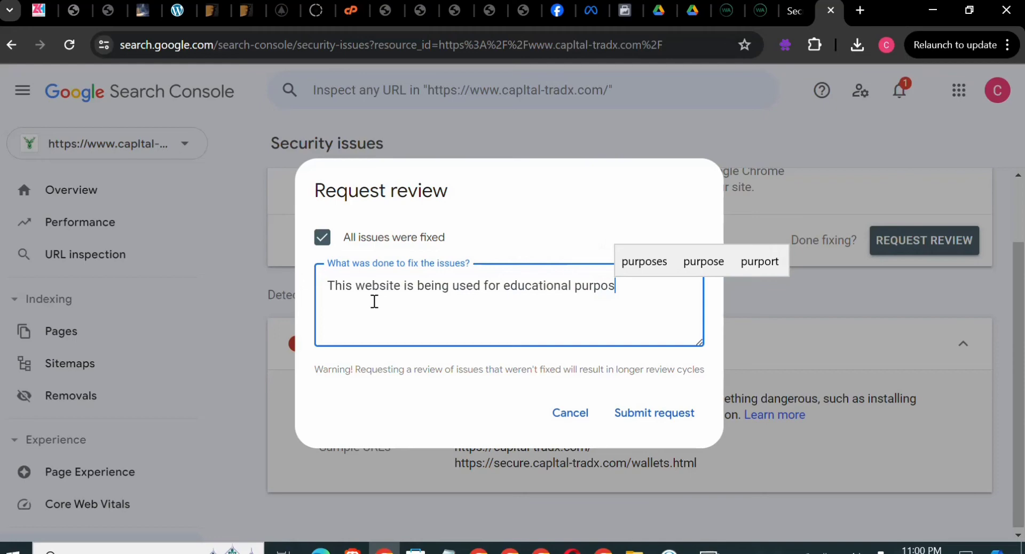
text(e)
text( an)
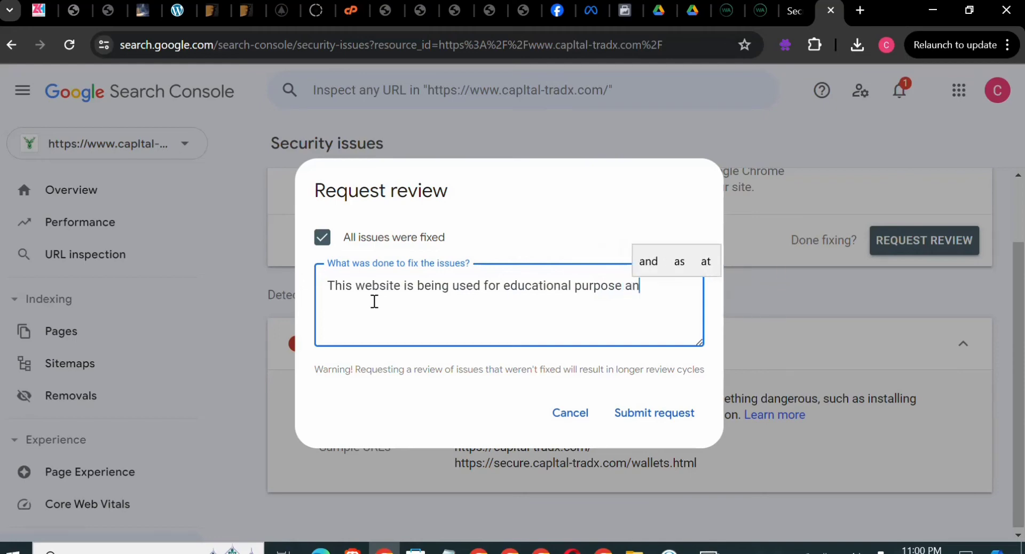
text(d fl)
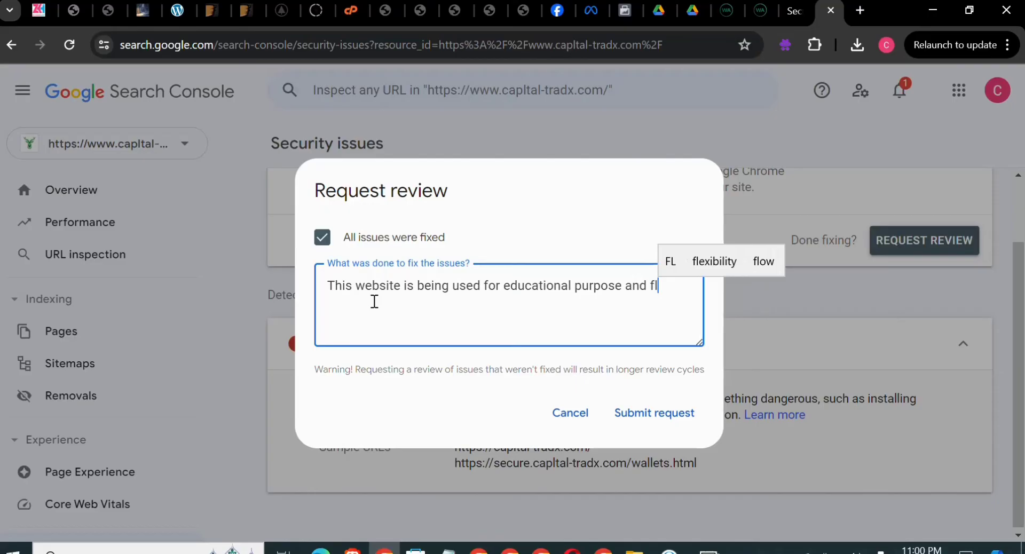
key(BackSpace)
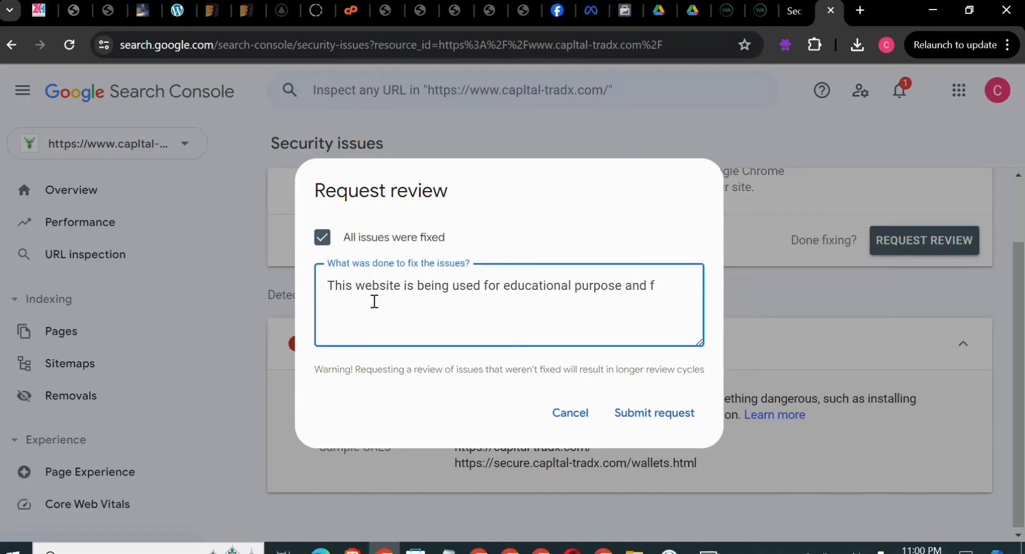
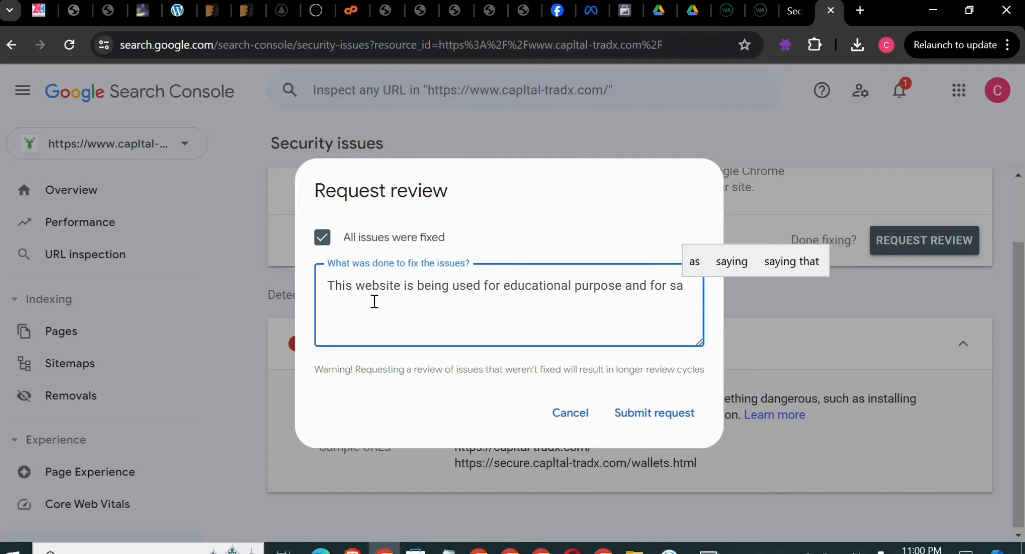
key(BackSpace)
key(BackSpace)
key(BackSpace)
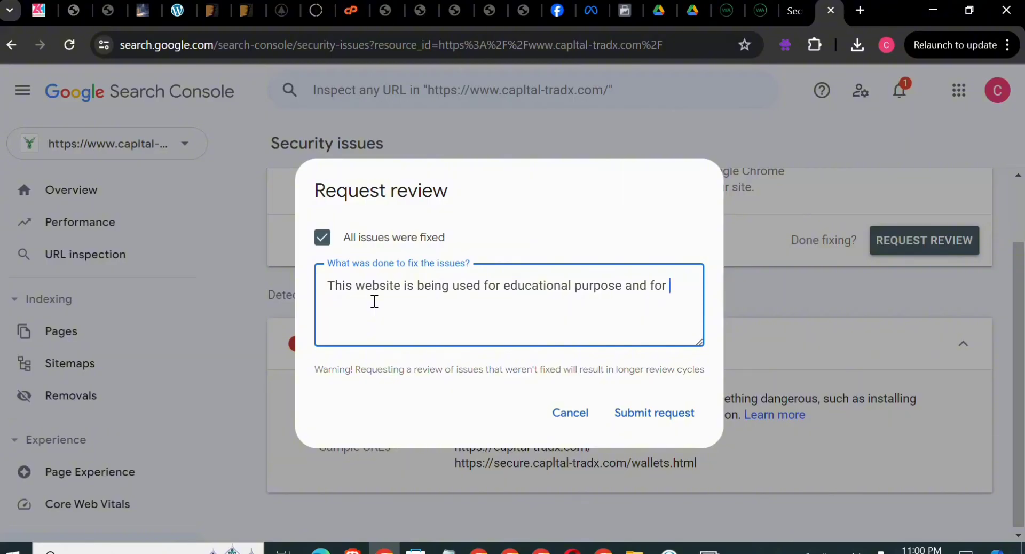
text(prac)
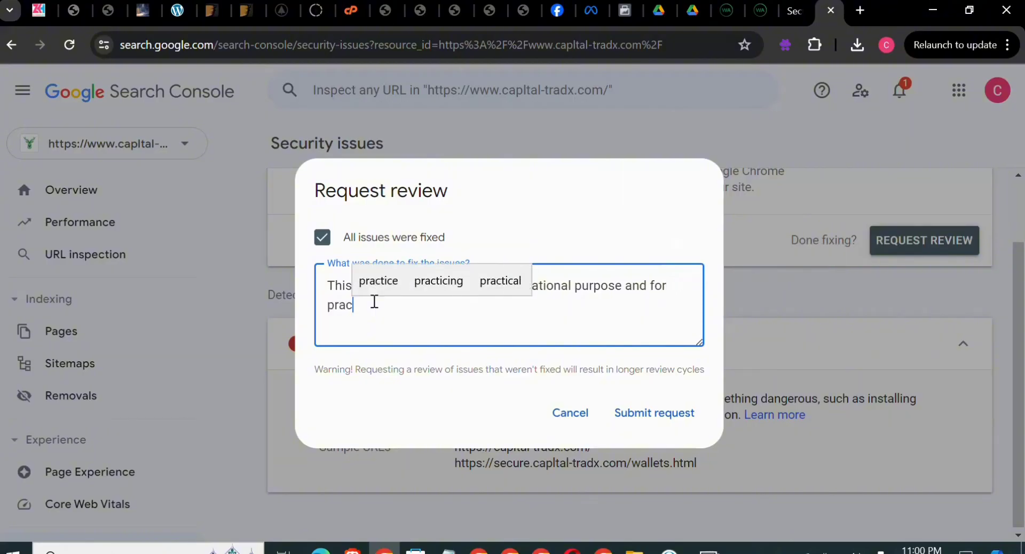
text(ticals)
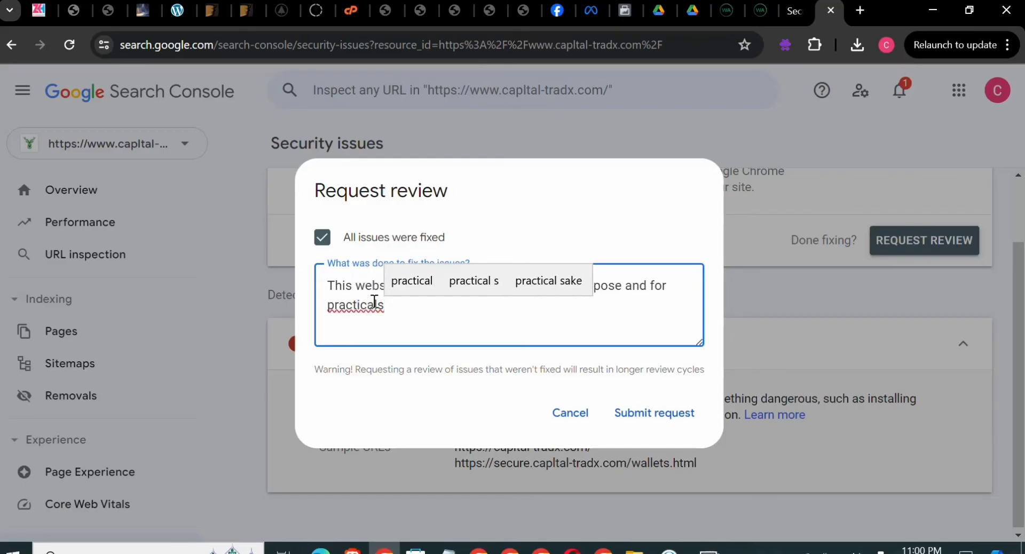
Continue the fix description with ", and we don't allow any illegal action.".
text(, and)
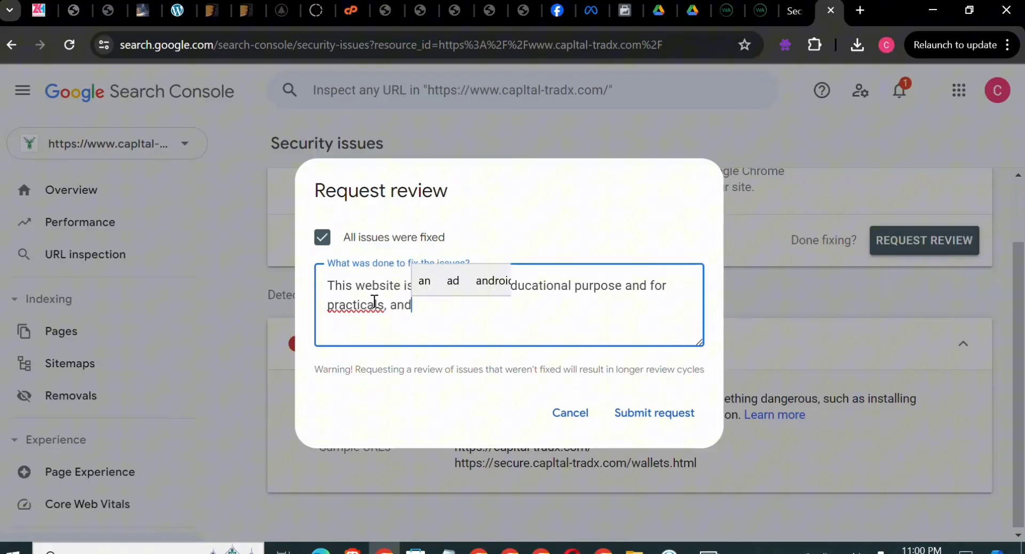
text( we do)
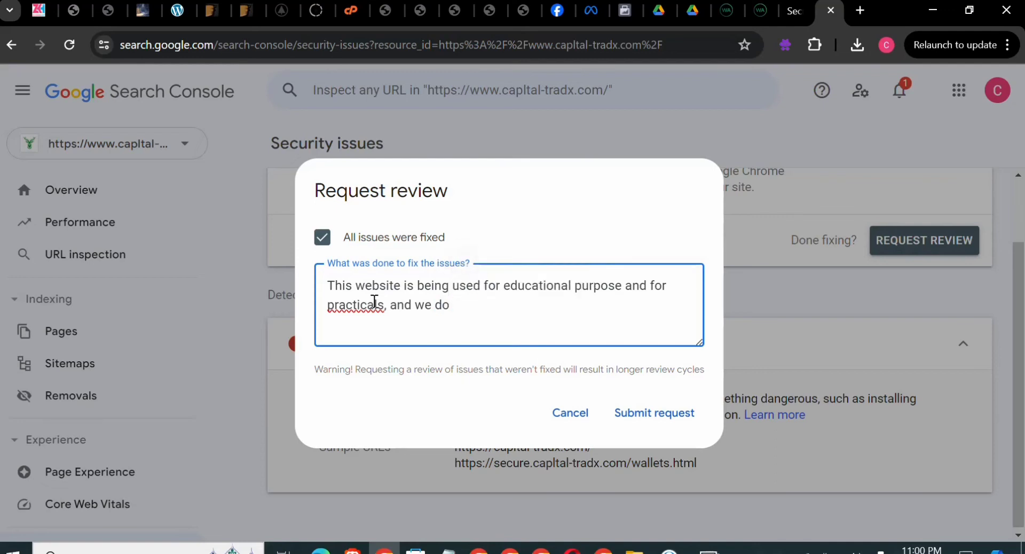
text(n)
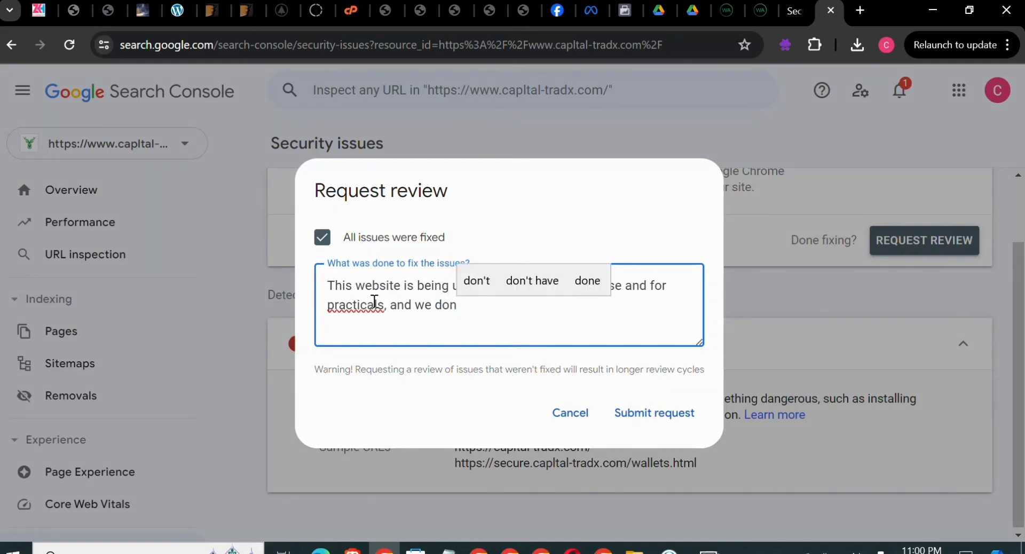
text('t a)
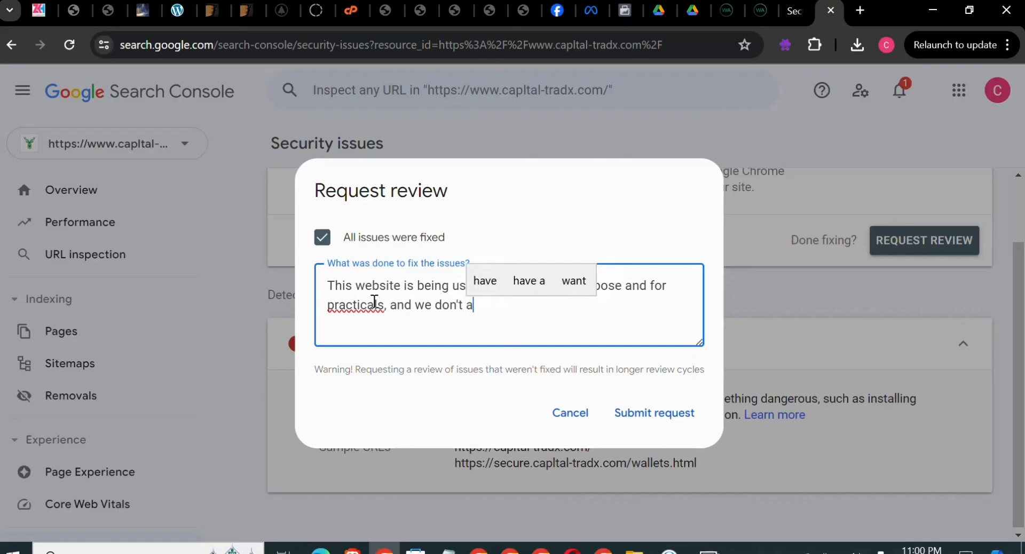
text(llow an)
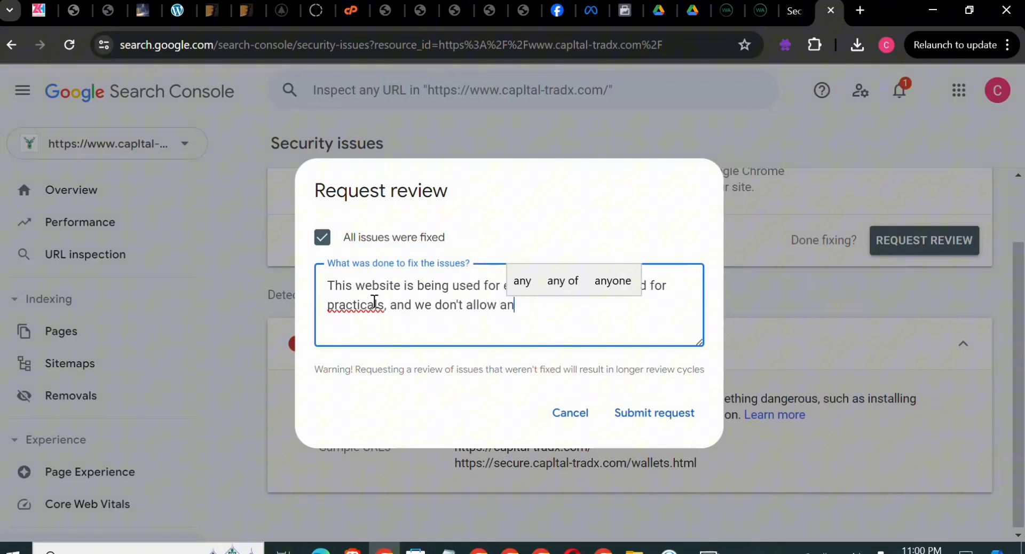
text(y for)
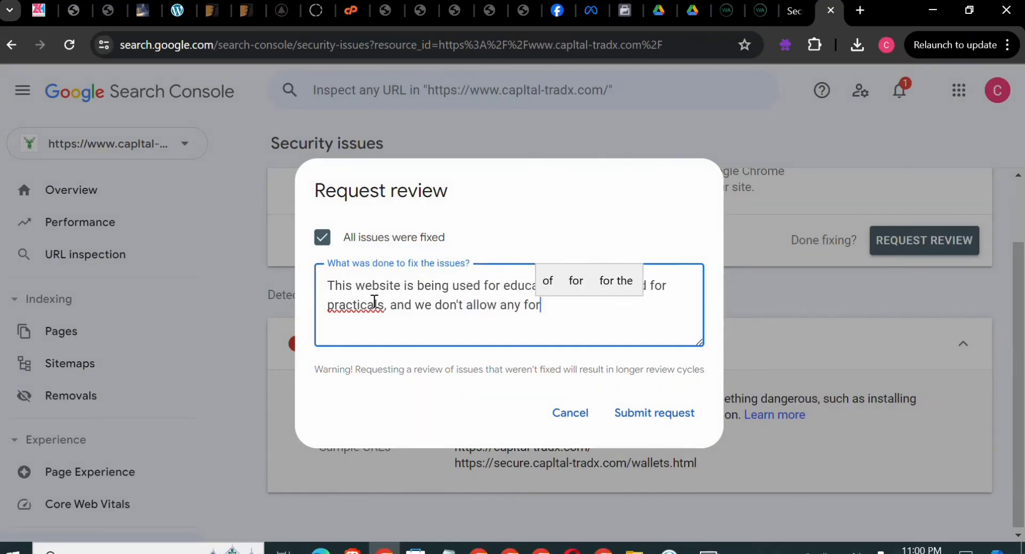
text(m of )
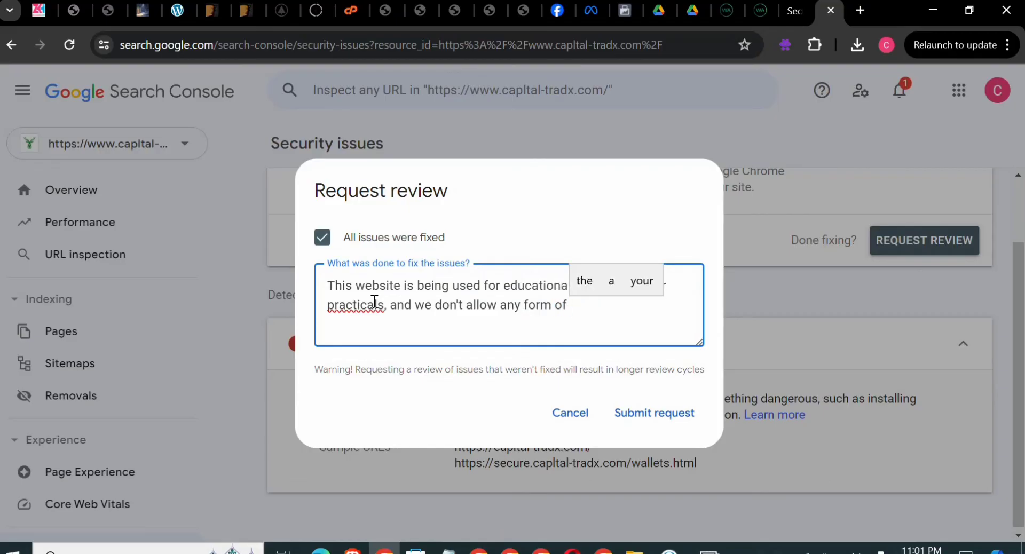
text(i)
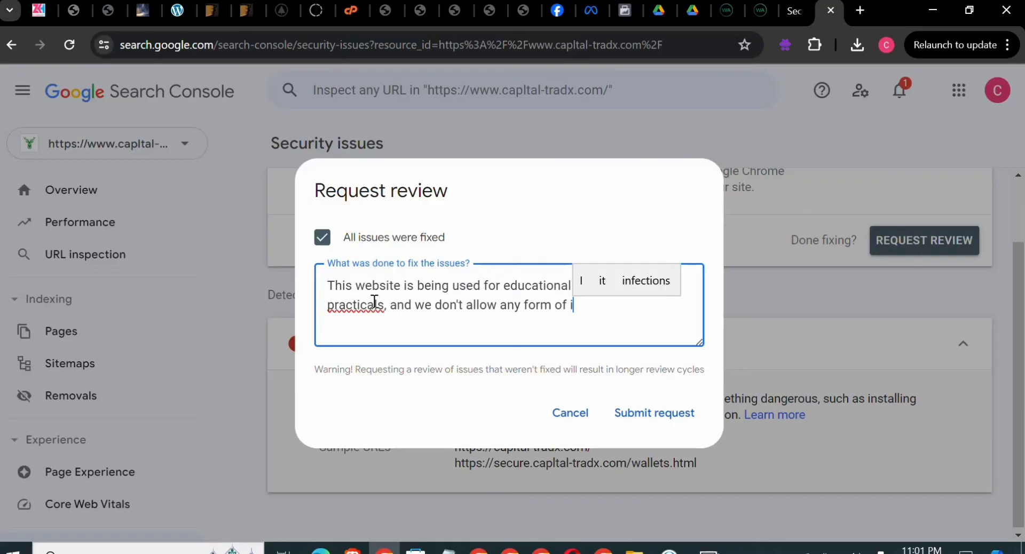
key(BackSpace)
key(BackSpace)
key(BackSpace)
key(BackSpace)
key(BackSpace)
key(BackSpace)
key(BackSpace)
key(BackSpace)
key(BackSpace)
key(BackSpace)
key(BackSpace)
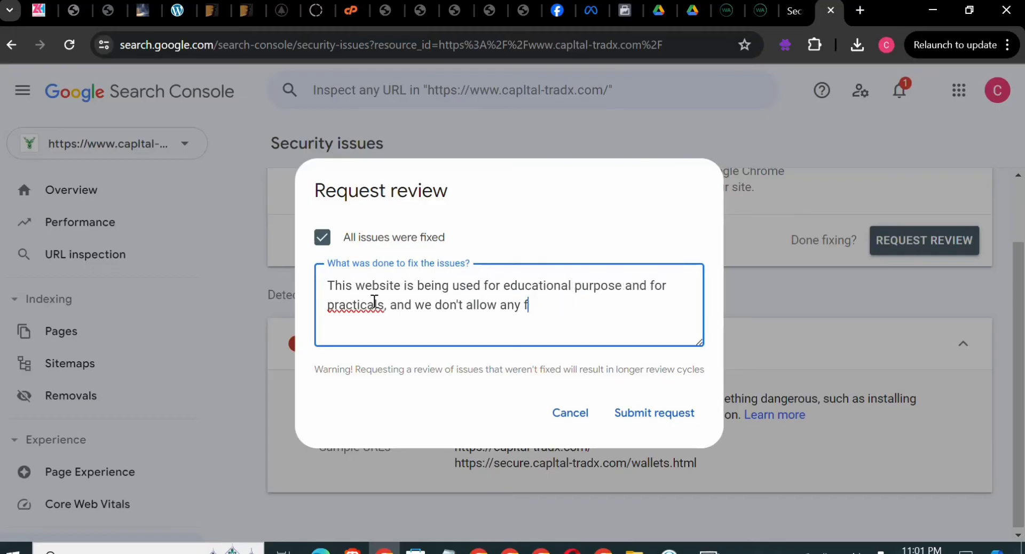
text(y ill)
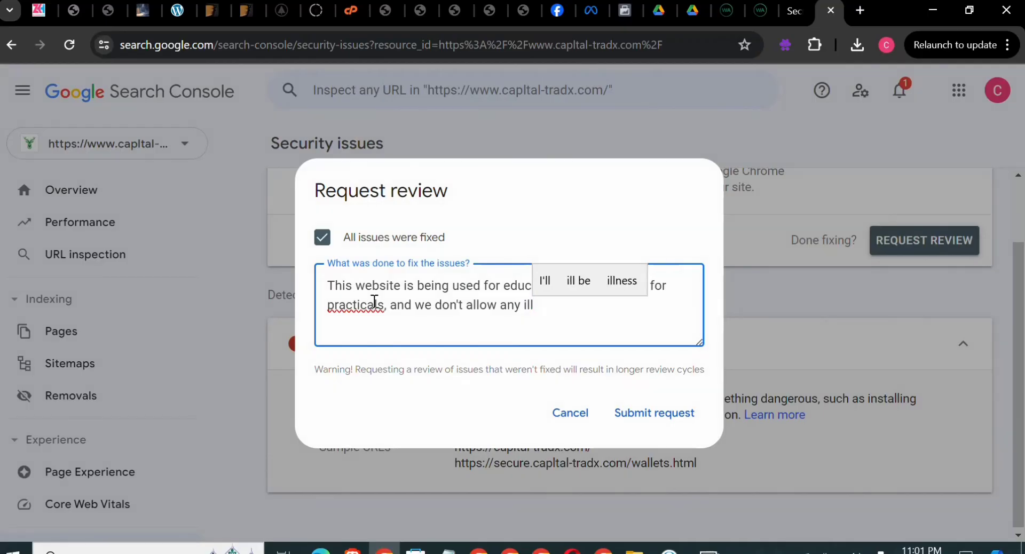
text(egal)
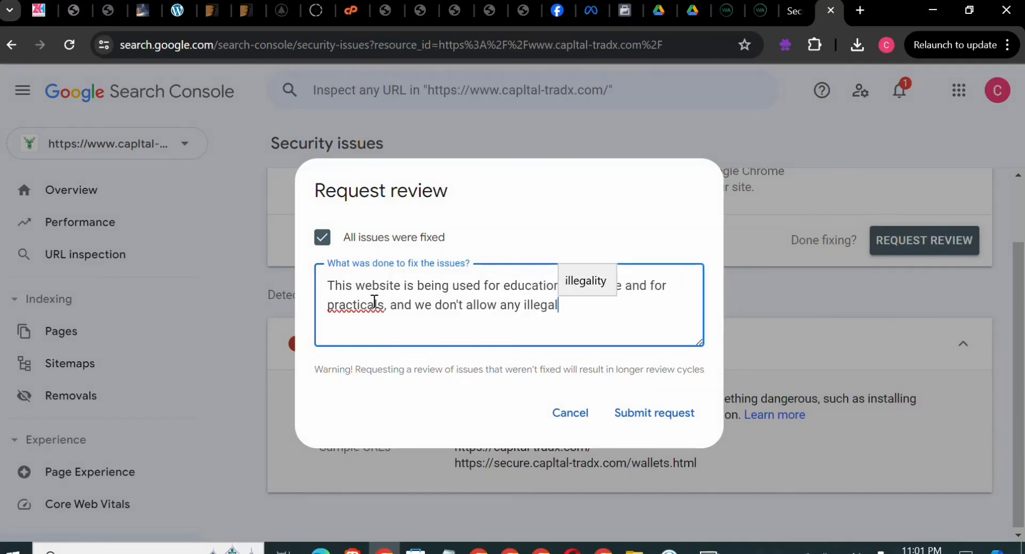
text( a)
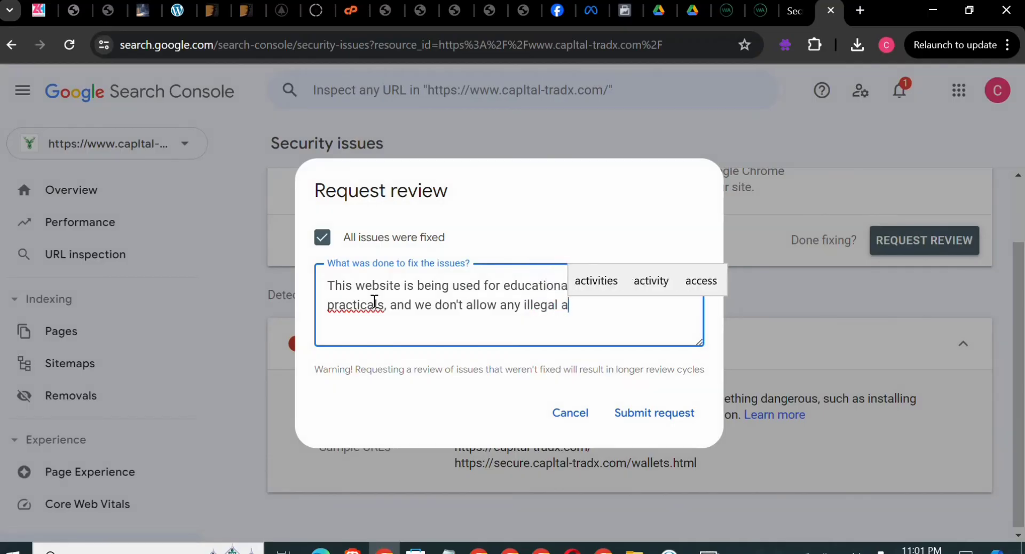
text(ction.)
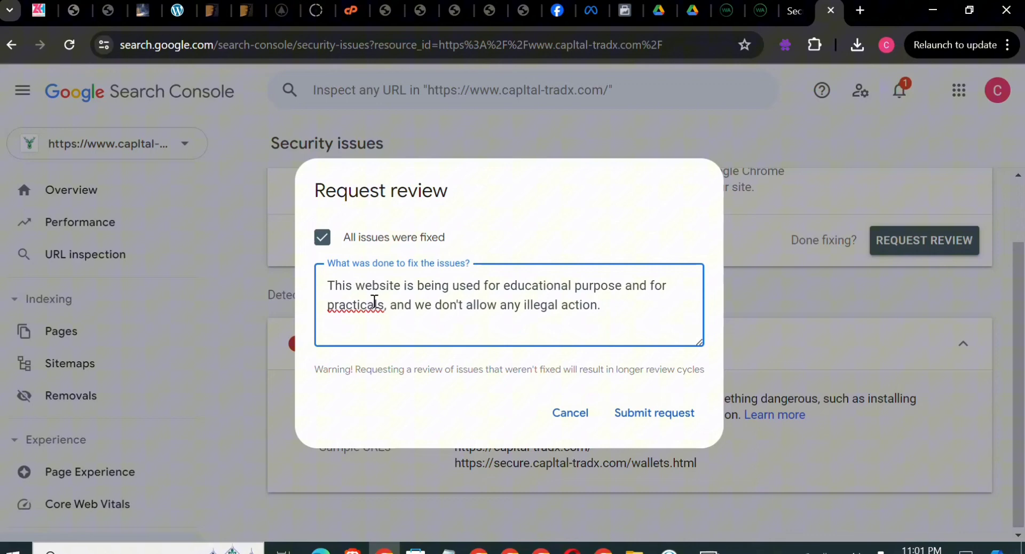
Add a new line to the fix description reading "kindly review and get my website back online.".
key(Return)
text(kindl)
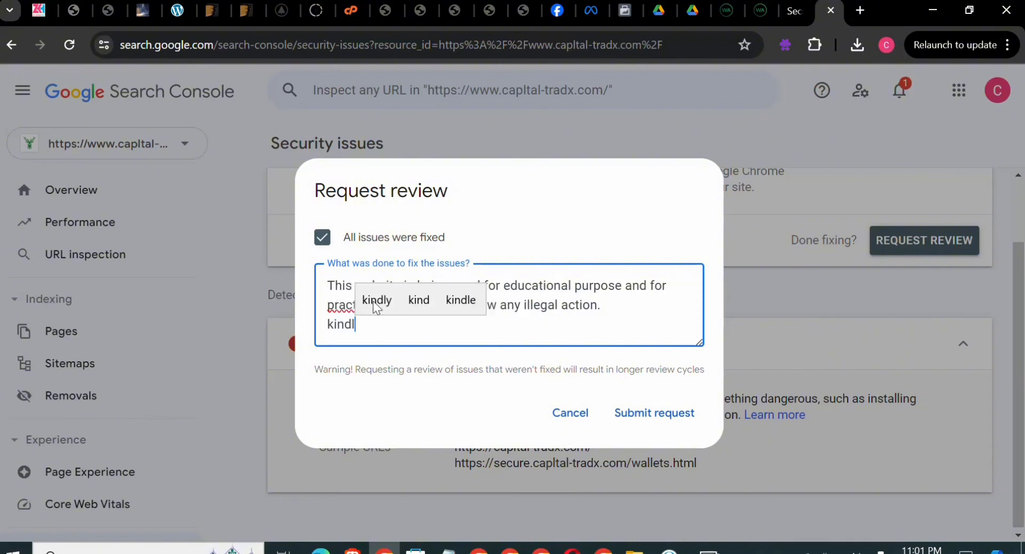
text(y rev)
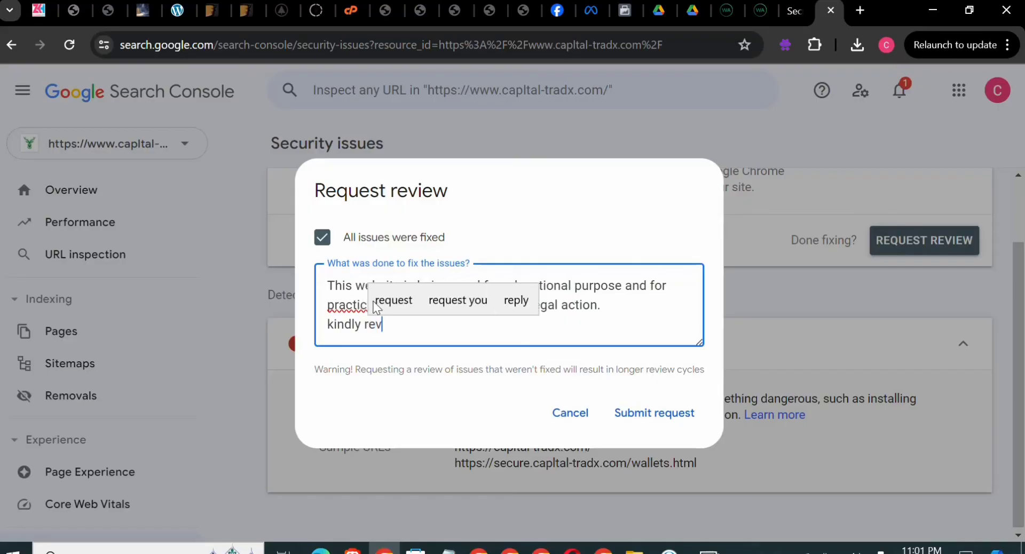
text(iew and)
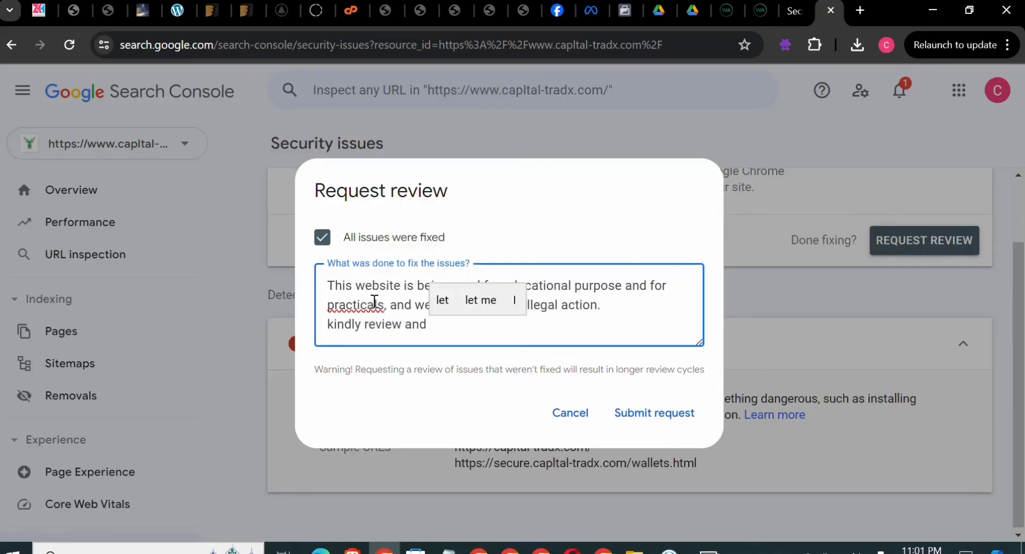
text( get)
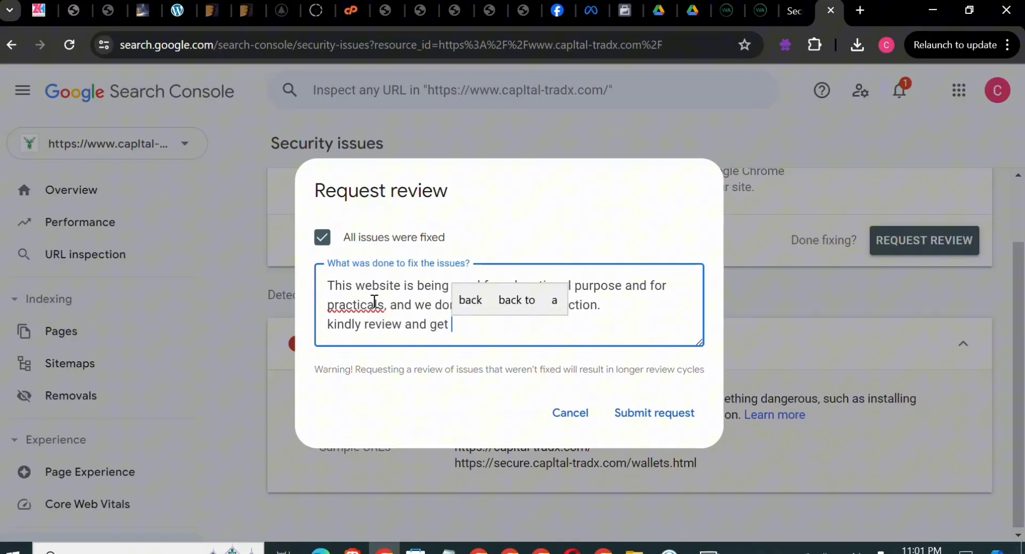
text( my)
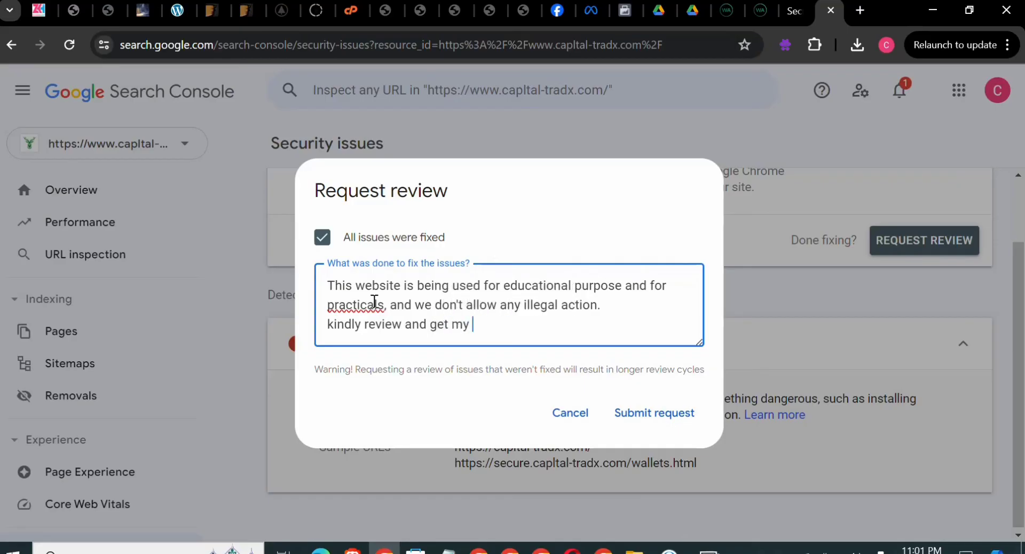
text( website)
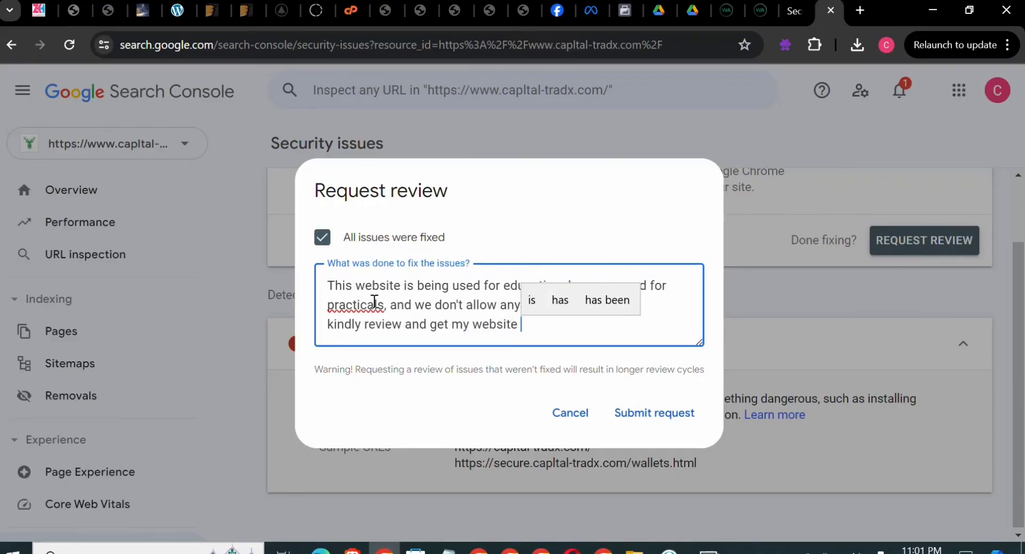
text( back on)
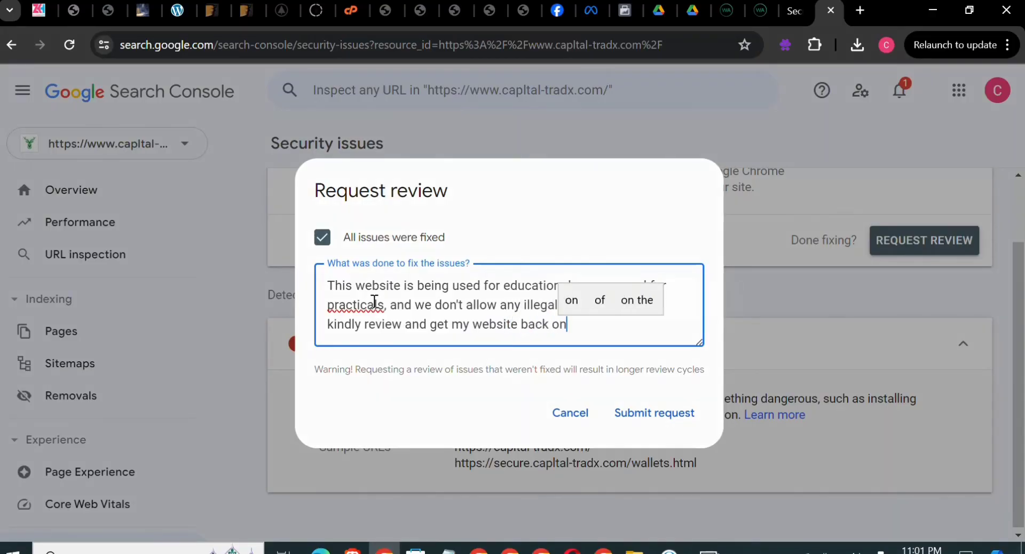
text(lli)
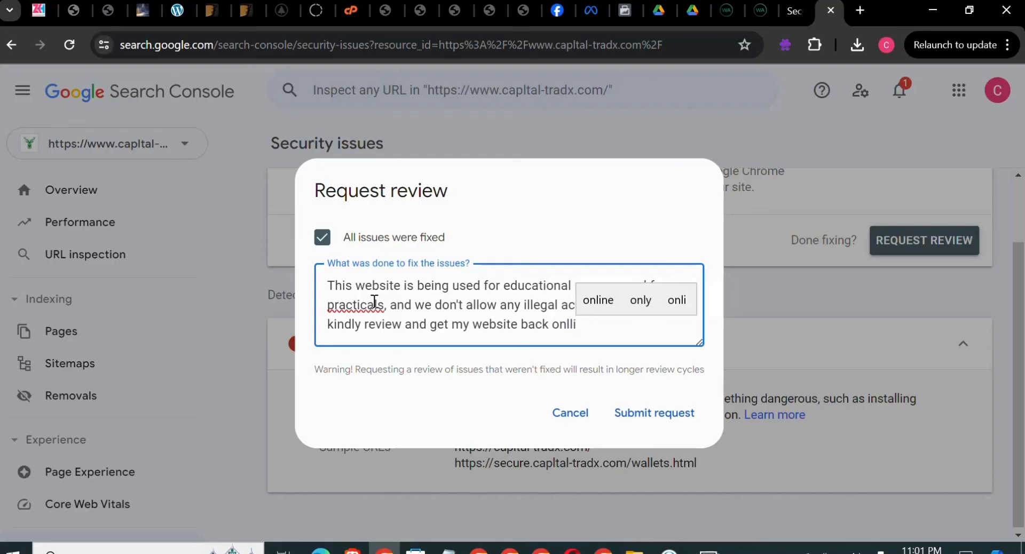
key(BackSpace)
key(BackSpace)
text(ine)
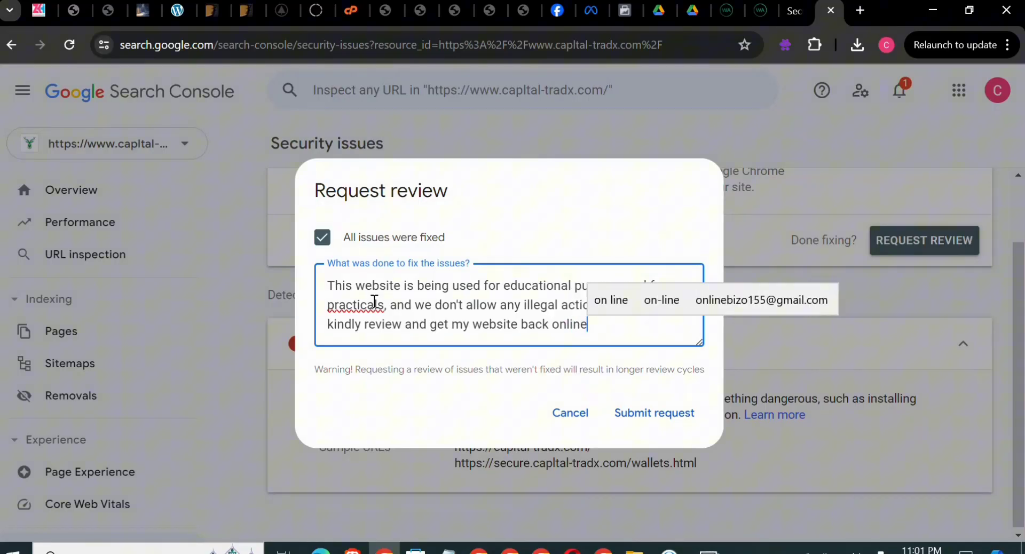
text(.)
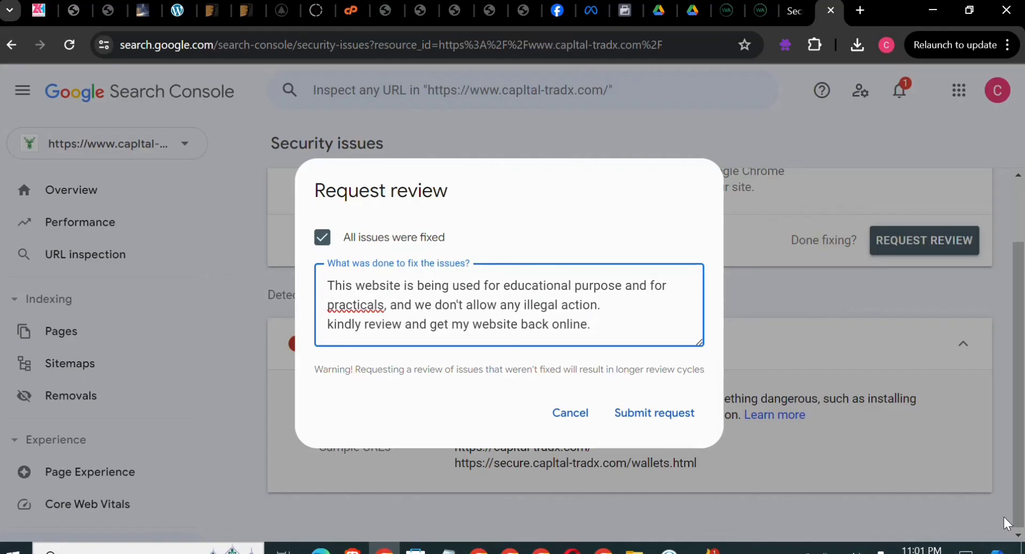
Correct the flagged word "practicals" to "practical" in the fix description and submit the review request.
right_click(367, 305)
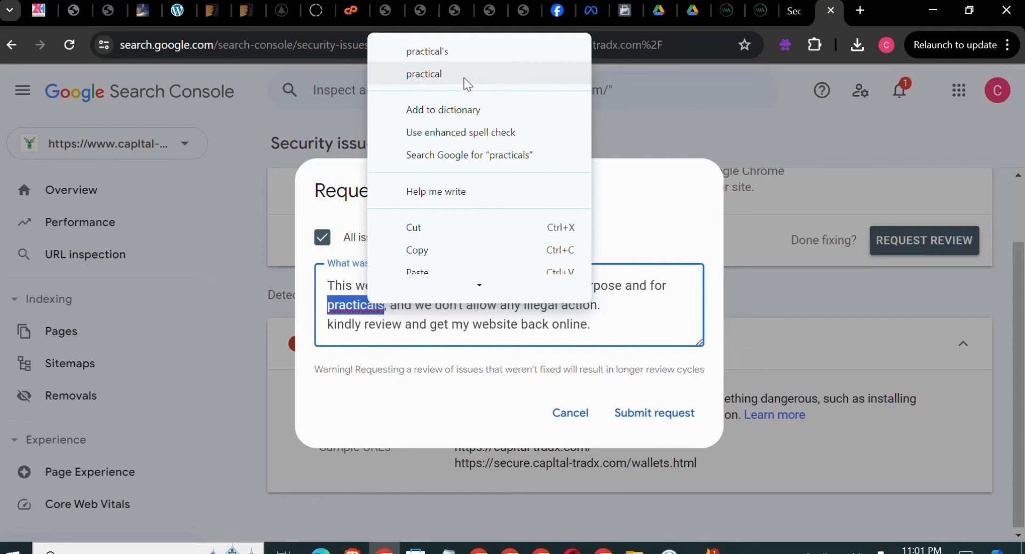
click(407, 73)
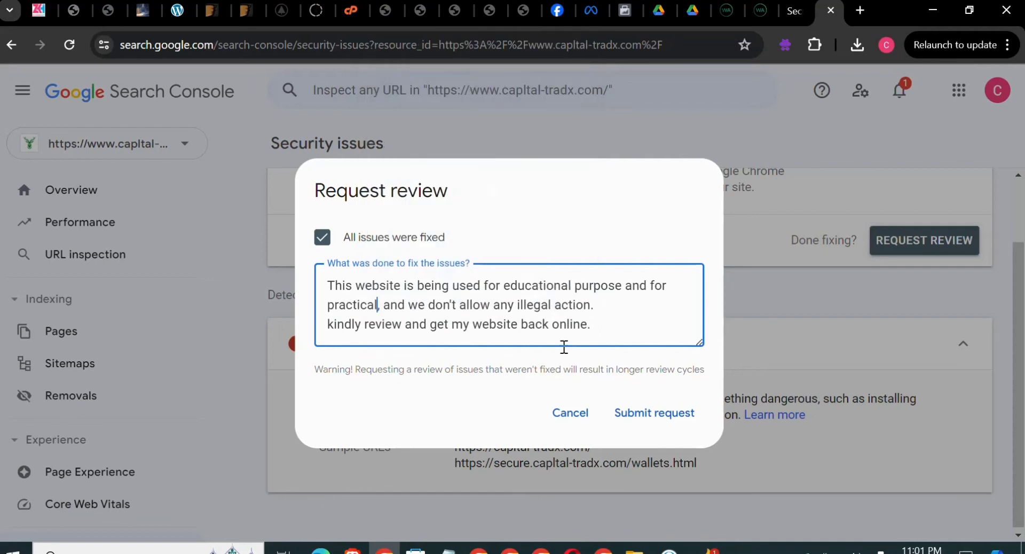
click(673, 419)
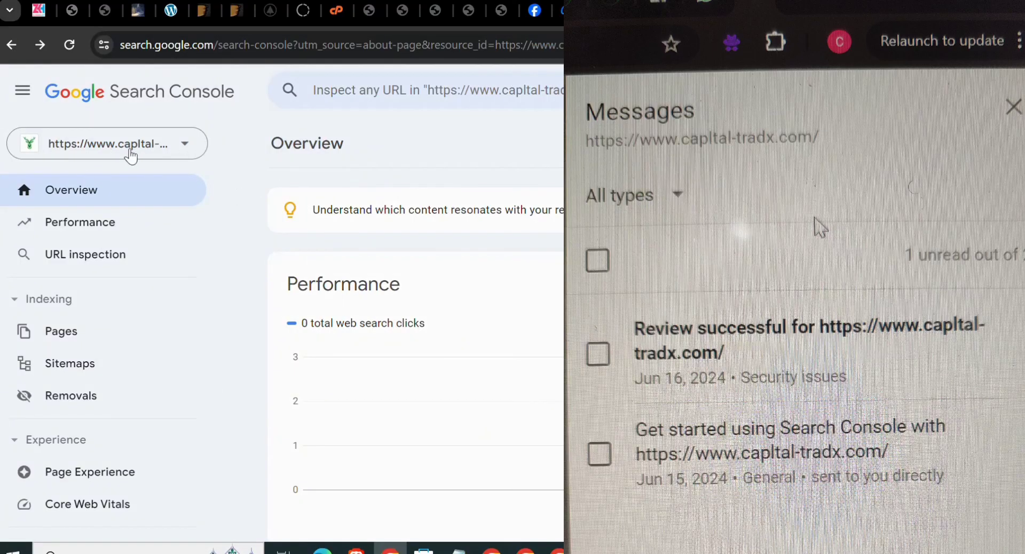
click(186, 147)
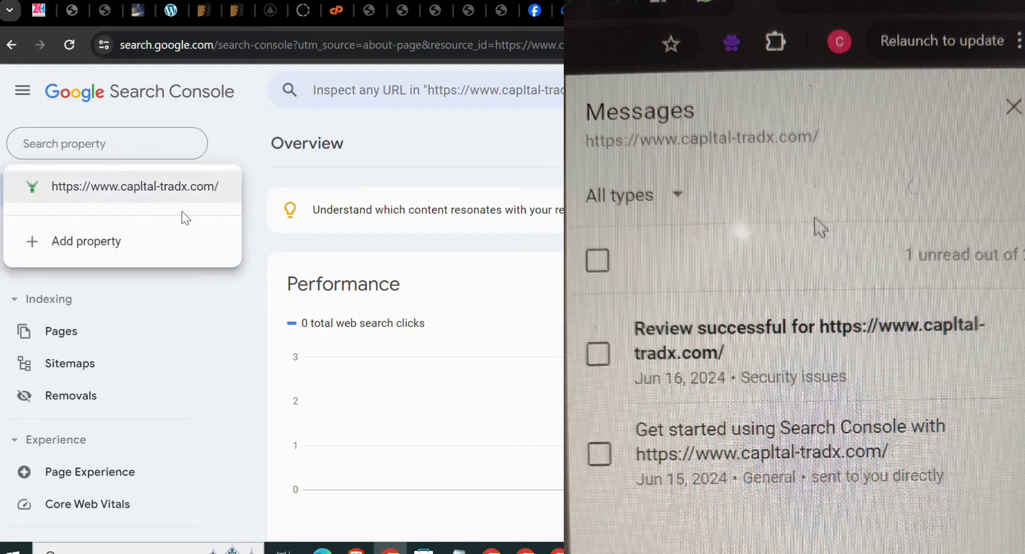
click(231, 129)
scroll(449, 167, down, 5)
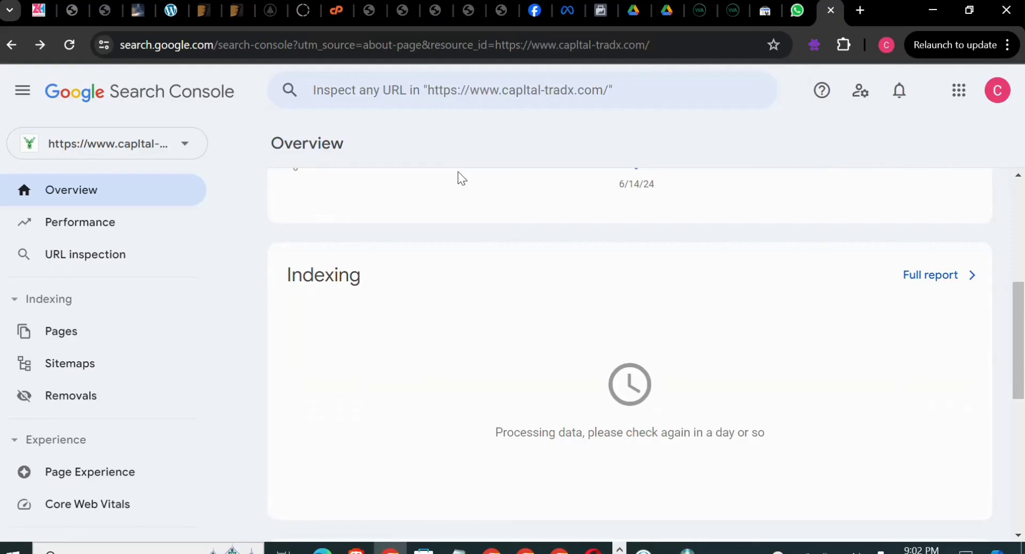
scroll(439, 171, up, 6)
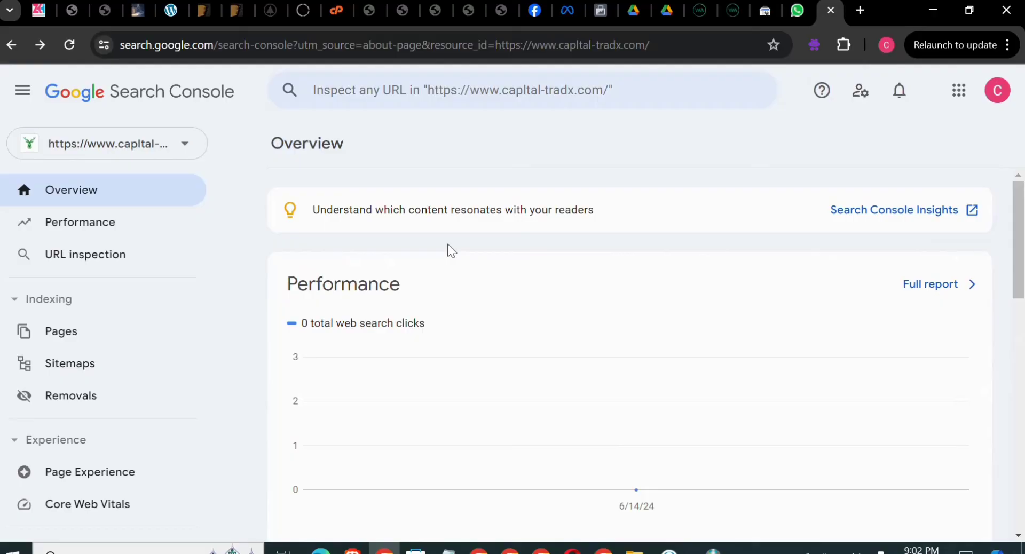
click(183, 147)
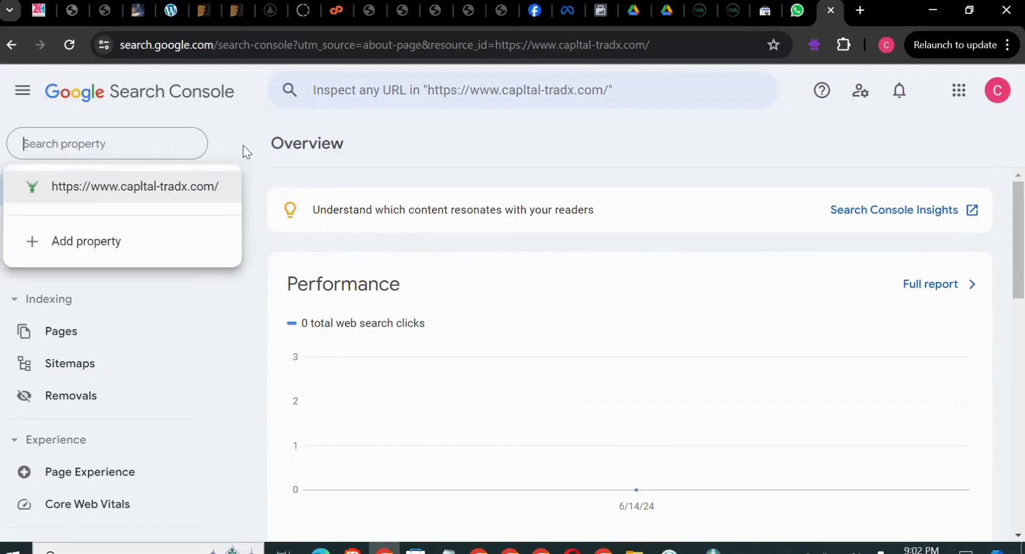